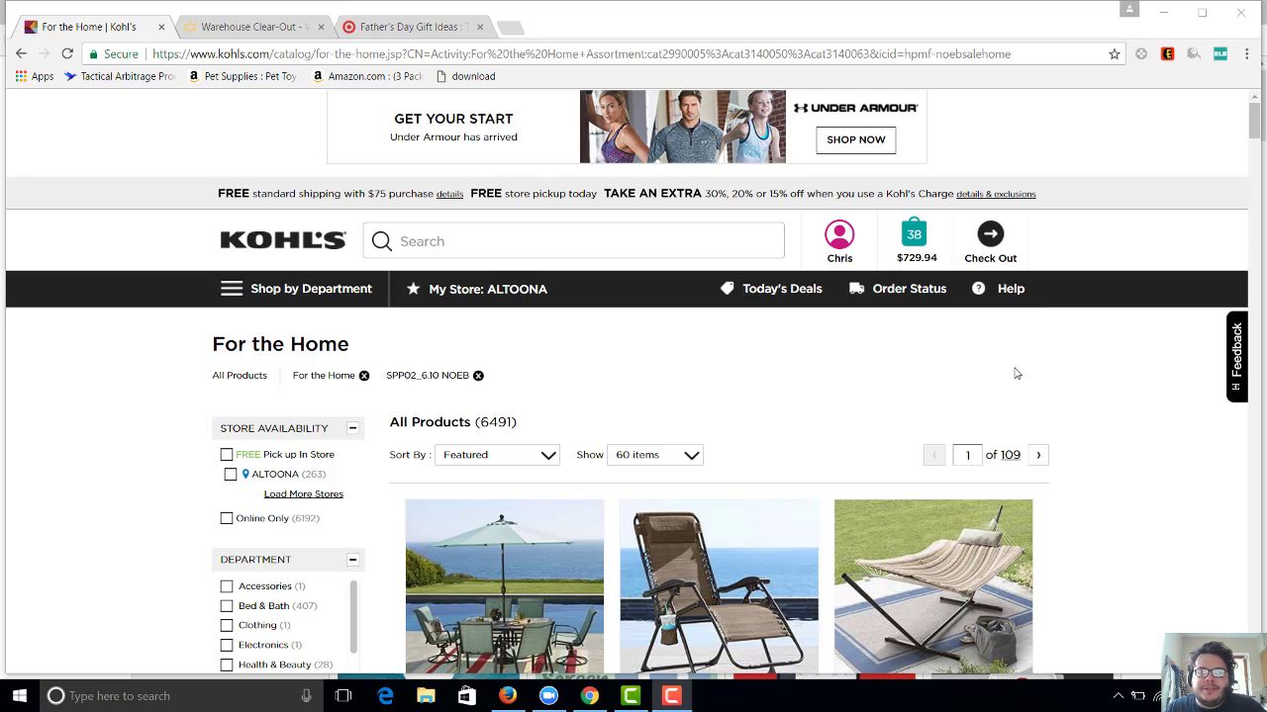
- From the Walmart homepage, open the Warehouse Clear-Out page listing 1,923 clearance products
scroll(1103, 440, down, 8)
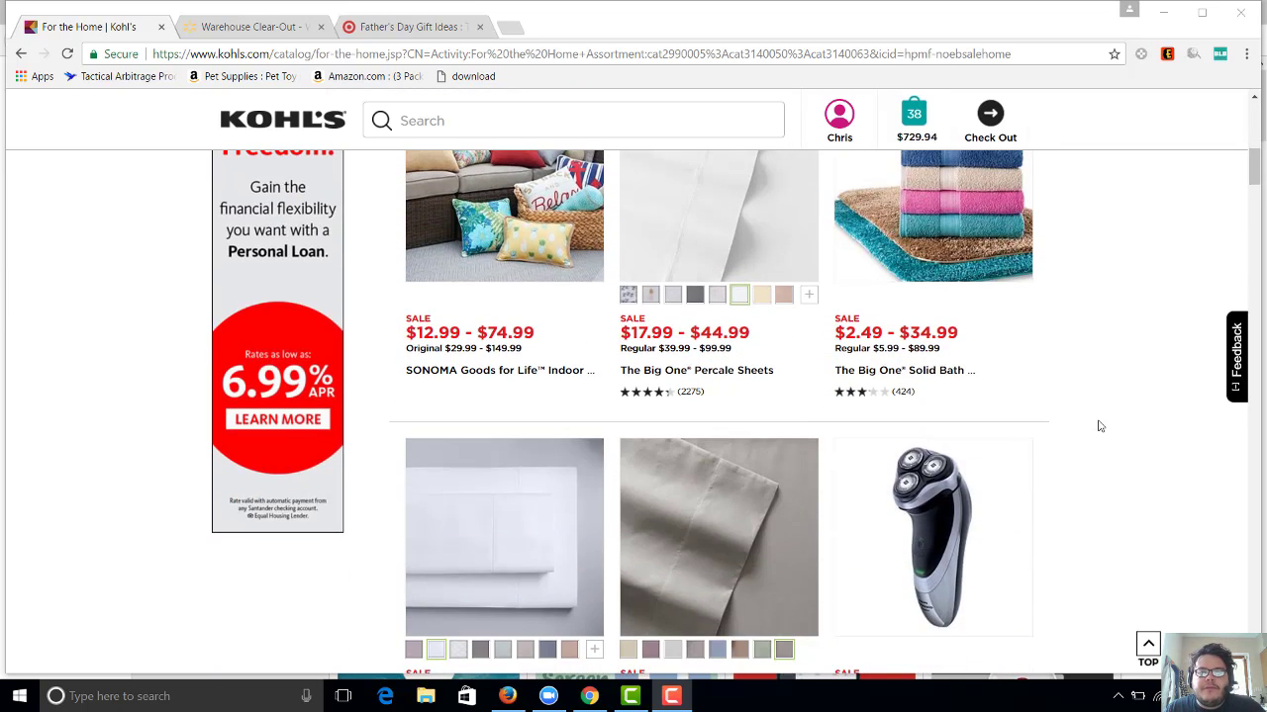
scroll(1096, 425, up, 5)
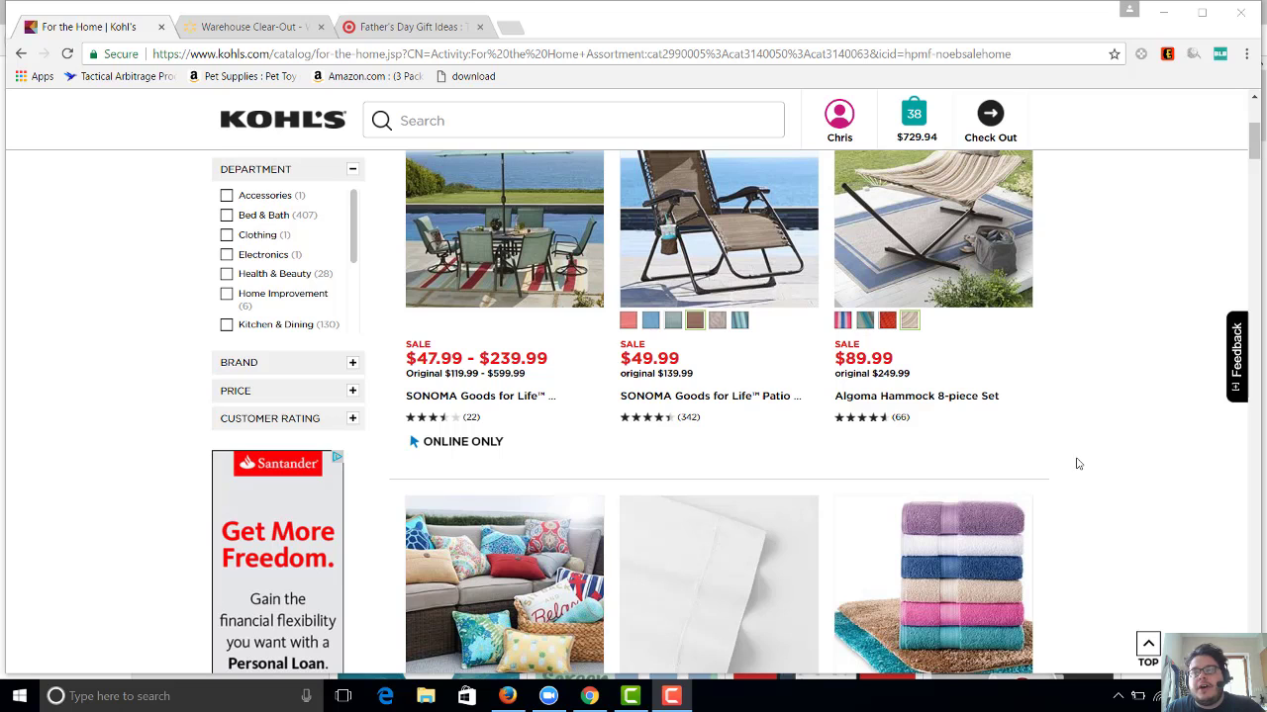
scroll(1076, 466, up, 4)
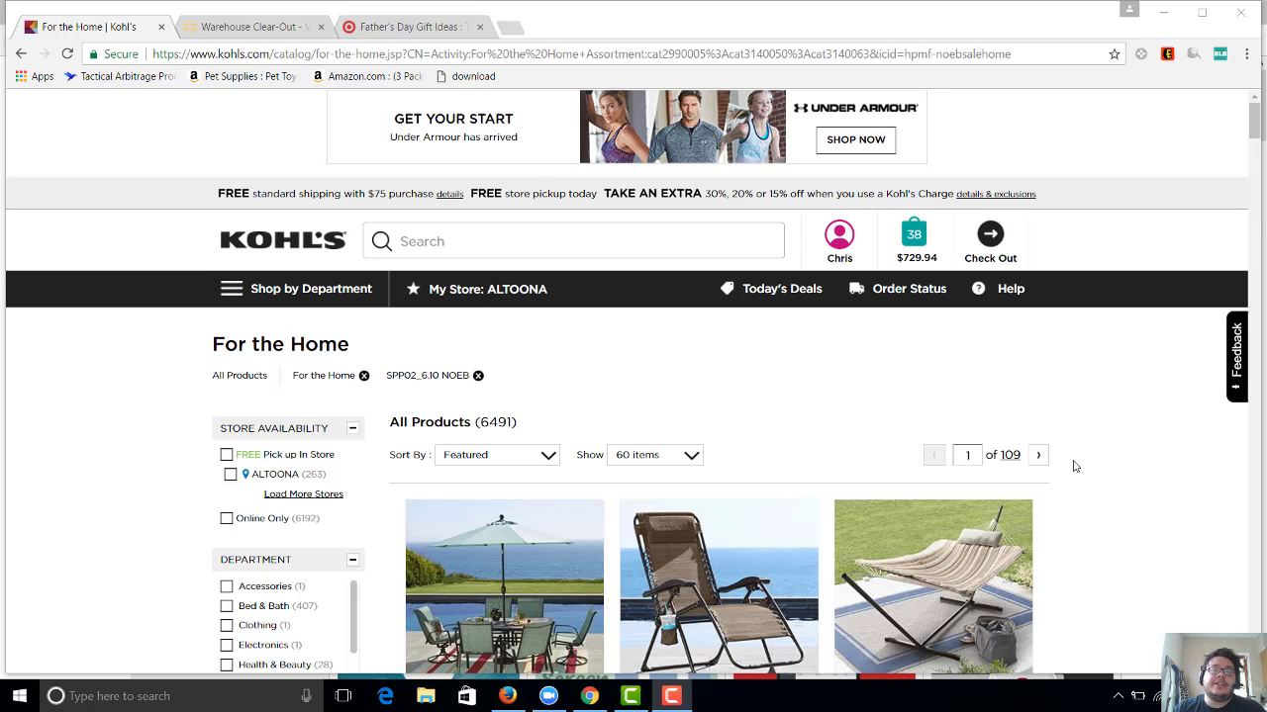
click(237, 26)
scroll(557, 453, up, 5)
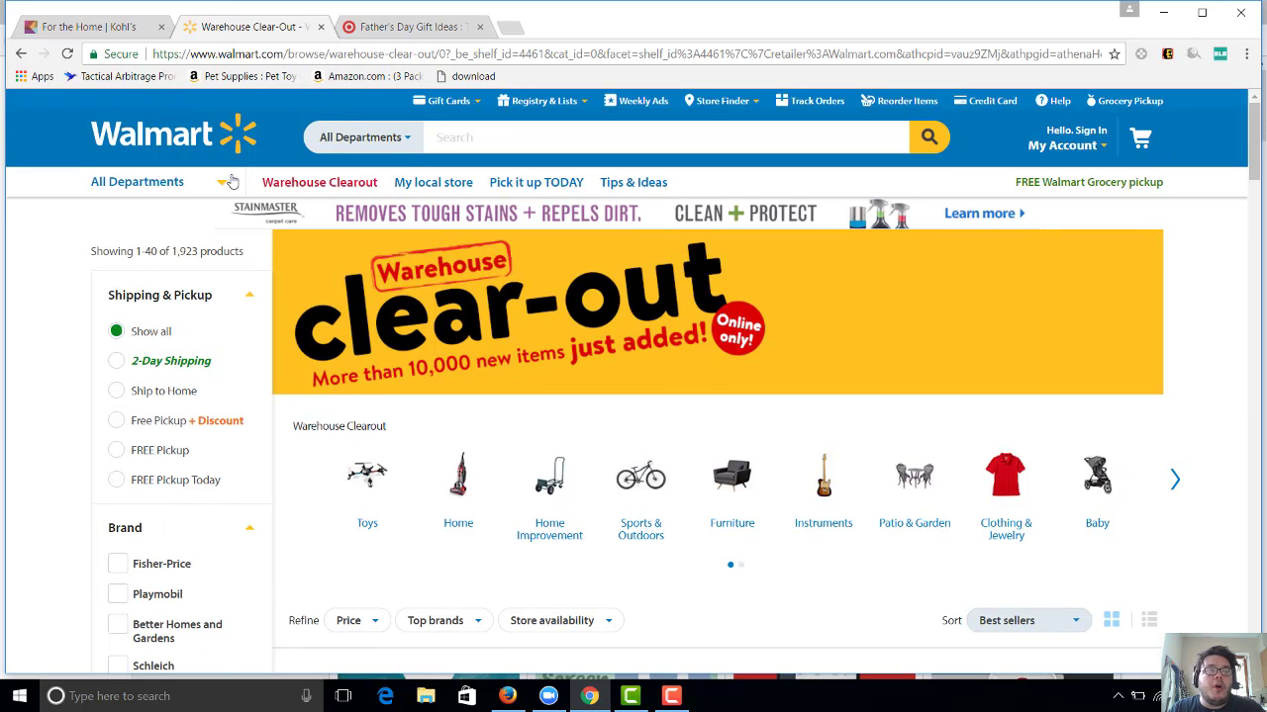
click(210, 149)
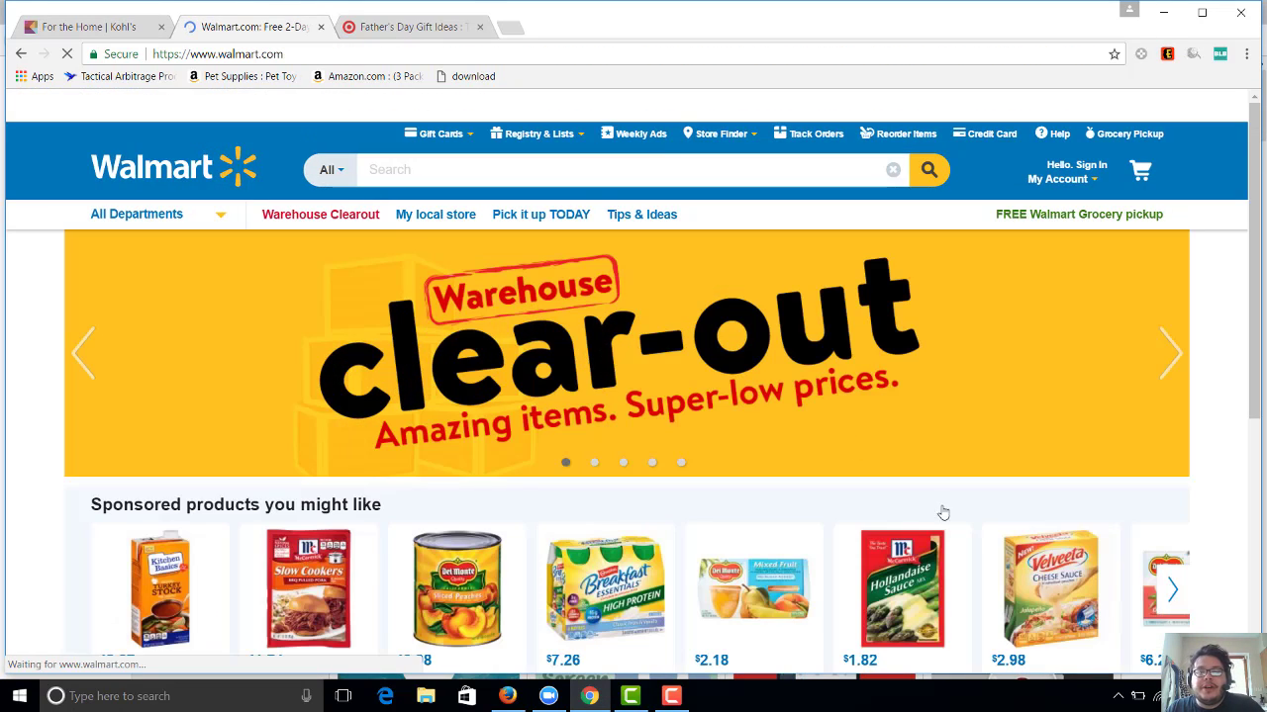
scroll(803, 580, down, 10)
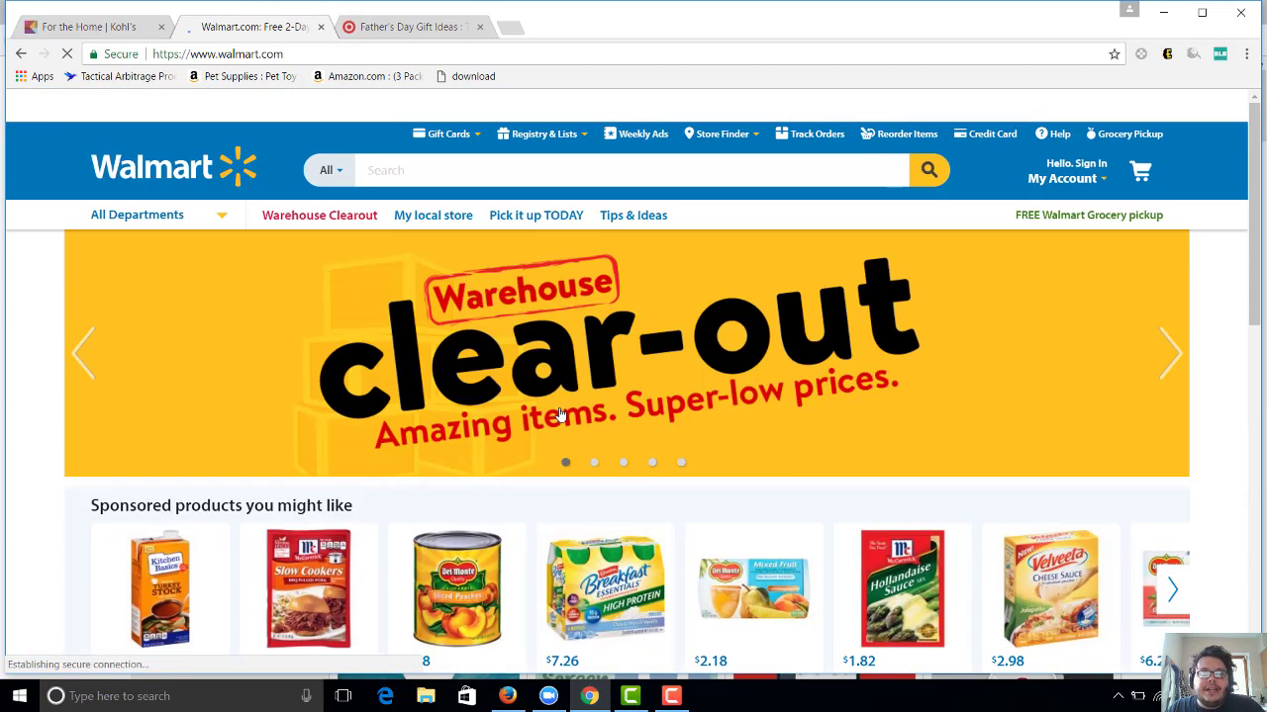
click(559, 416)
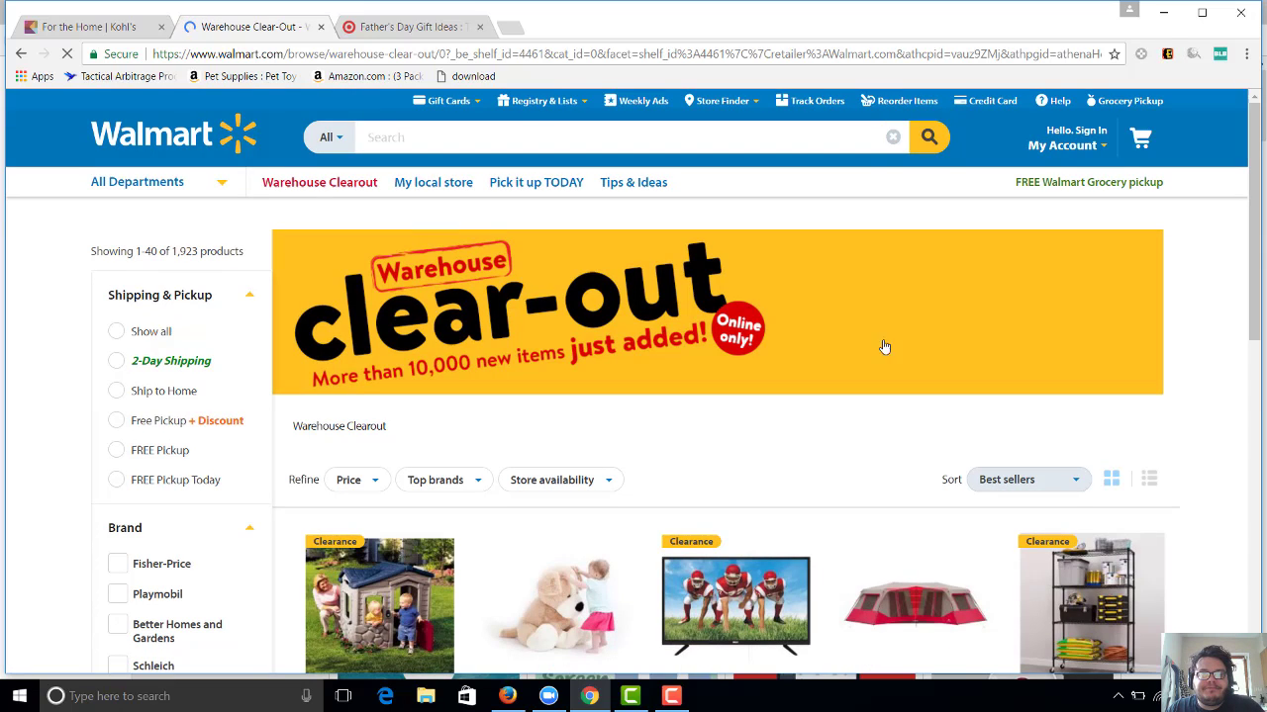
scroll(722, 455, down, 3)
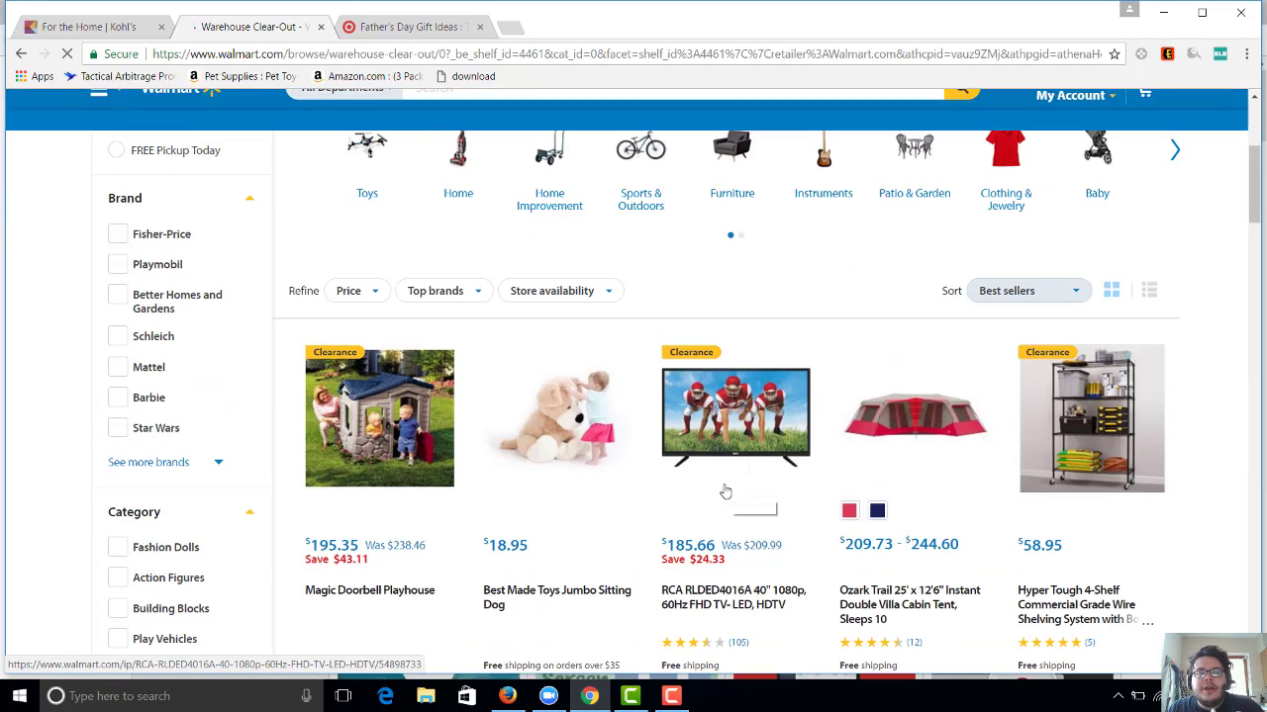
scroll(724, 488, up, 3)
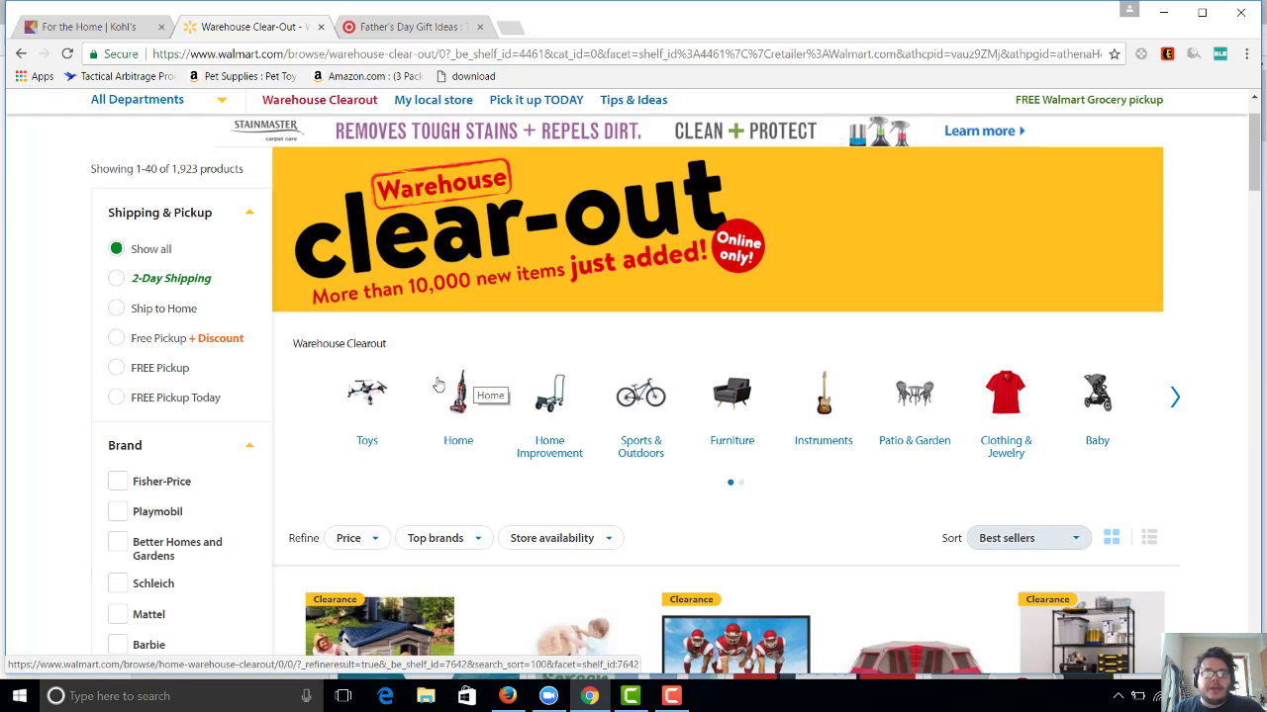
- Highlight the Toys, Home, Home Improvement, Sports & Outdoors, Instruments and Baby category links
right_click(408, 382)
click(495, 356)
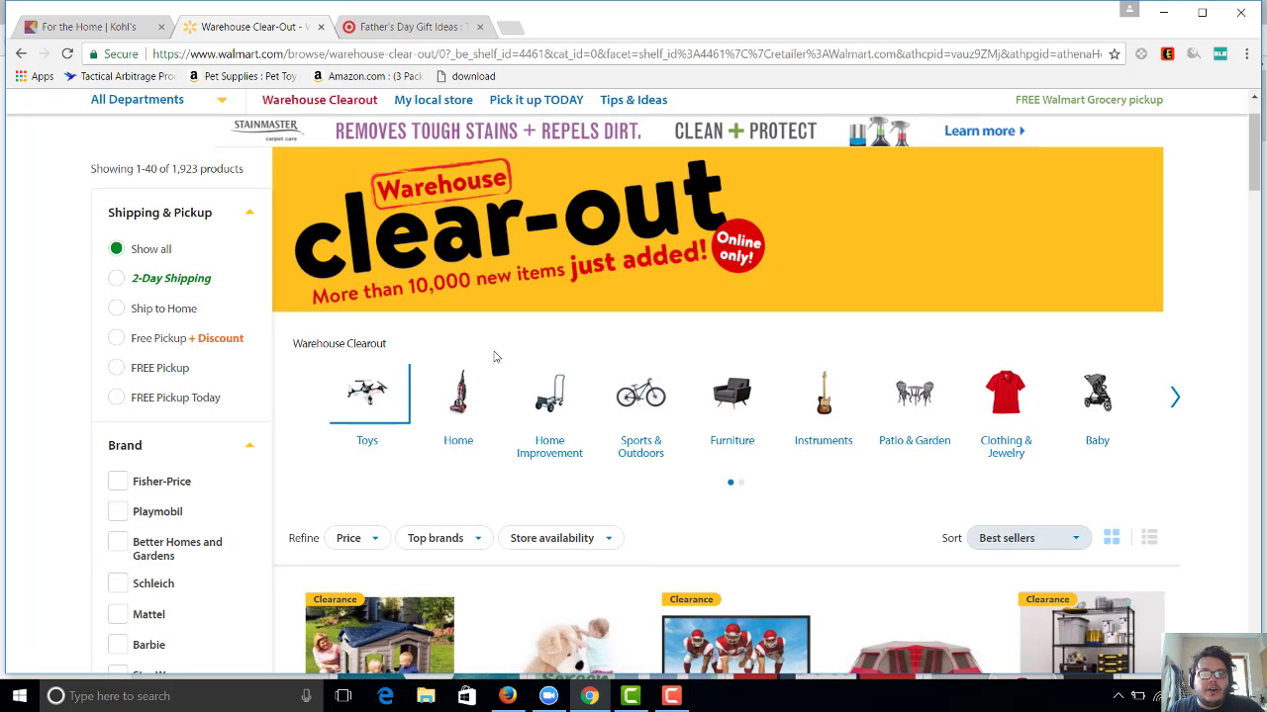
right_click(483, 408)
click(546, 383)
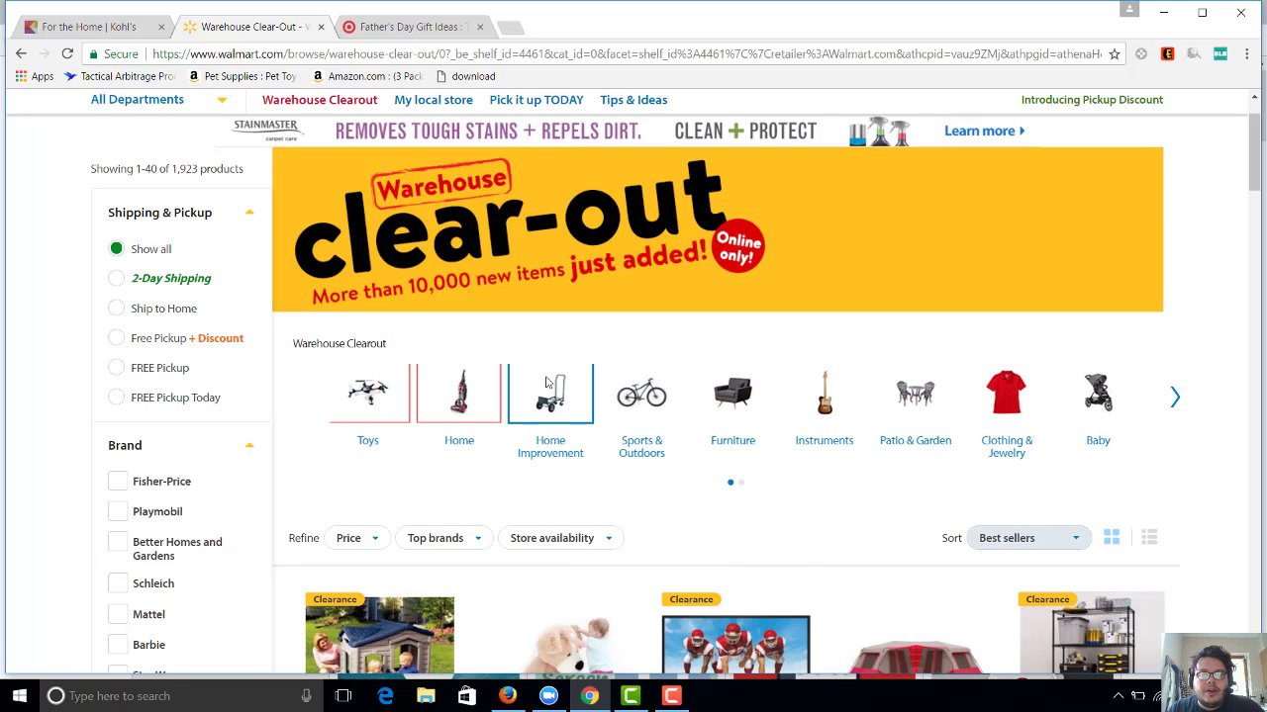
right_click(546, 382)
click(645, 394)
right_click(645, 393)
click(815, 314)
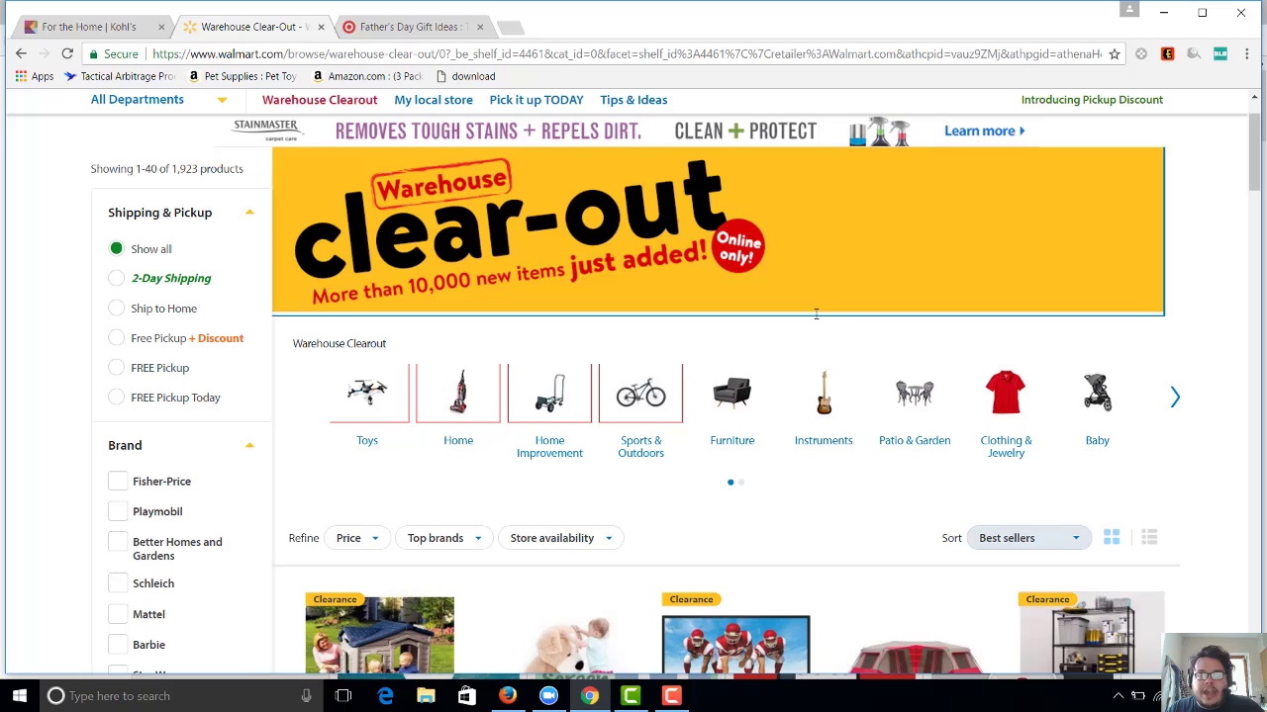
right_click(851, 404)
click(945, 423)
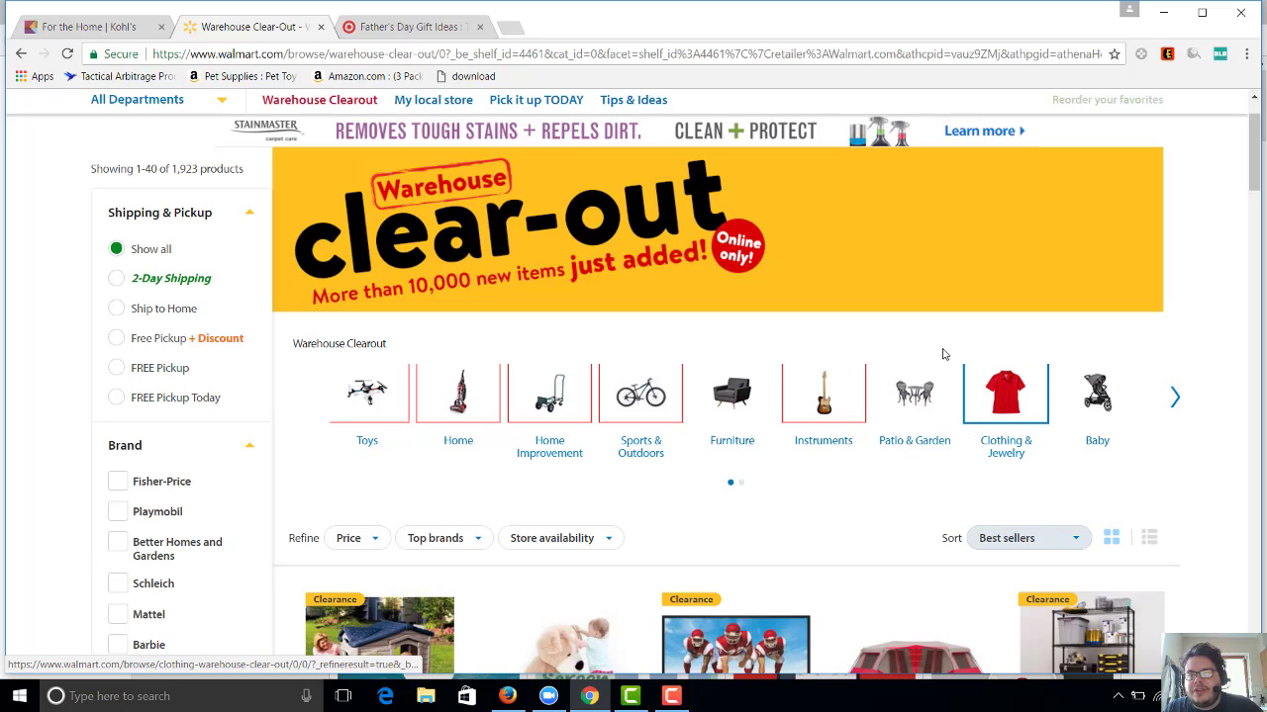
right_click(1097, 396)
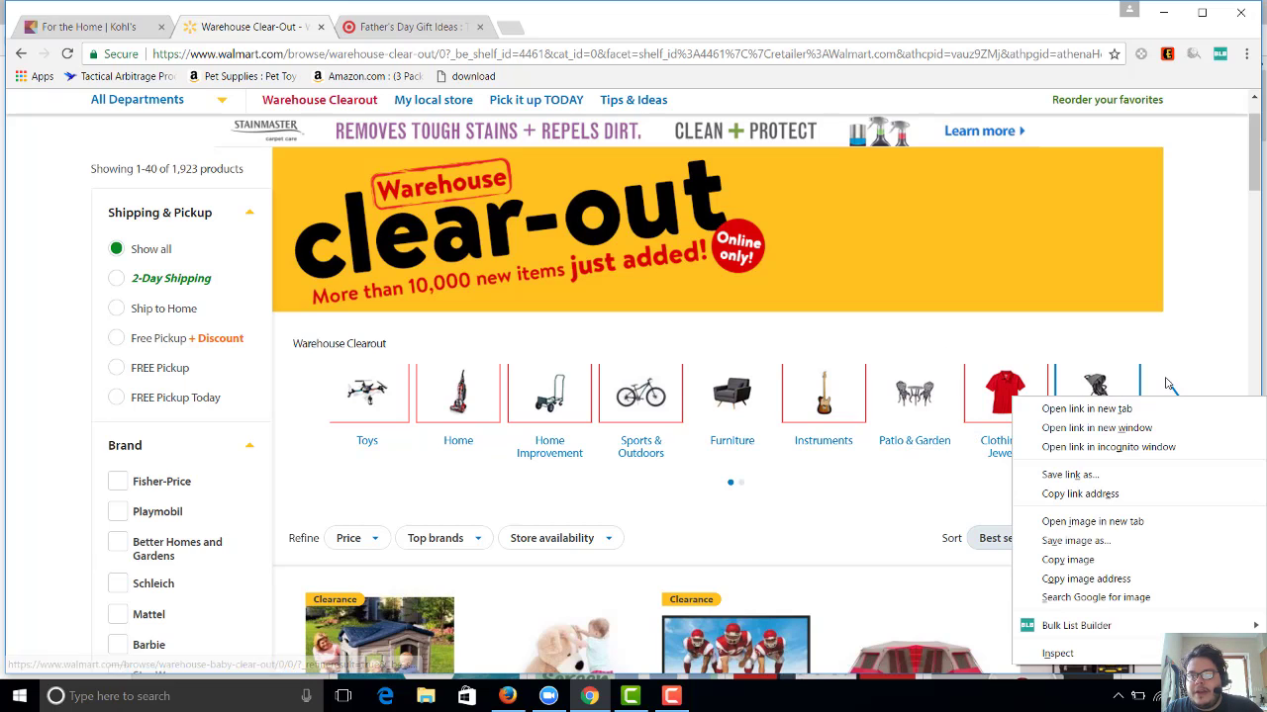
click(1173, 395)
- Show the next set of categories and highlight the Electronics and Crafts & Sewing links
click(1173, 396)
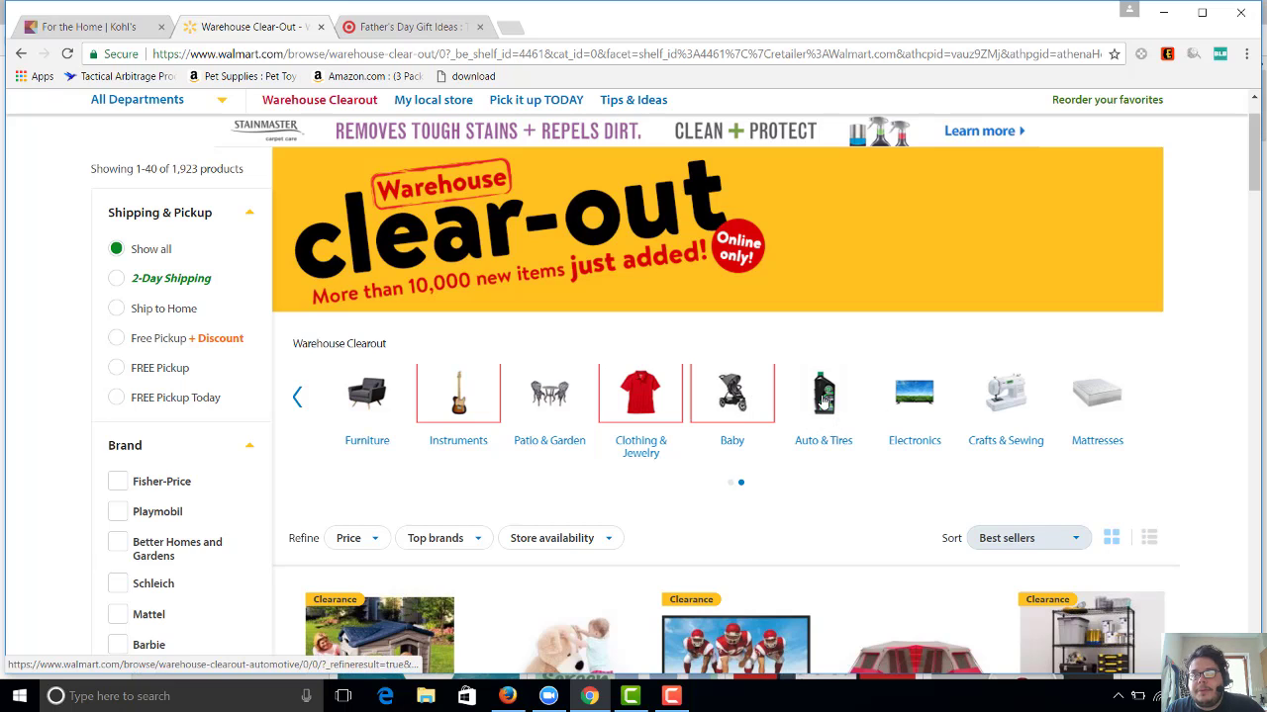
right_click(925, 398)
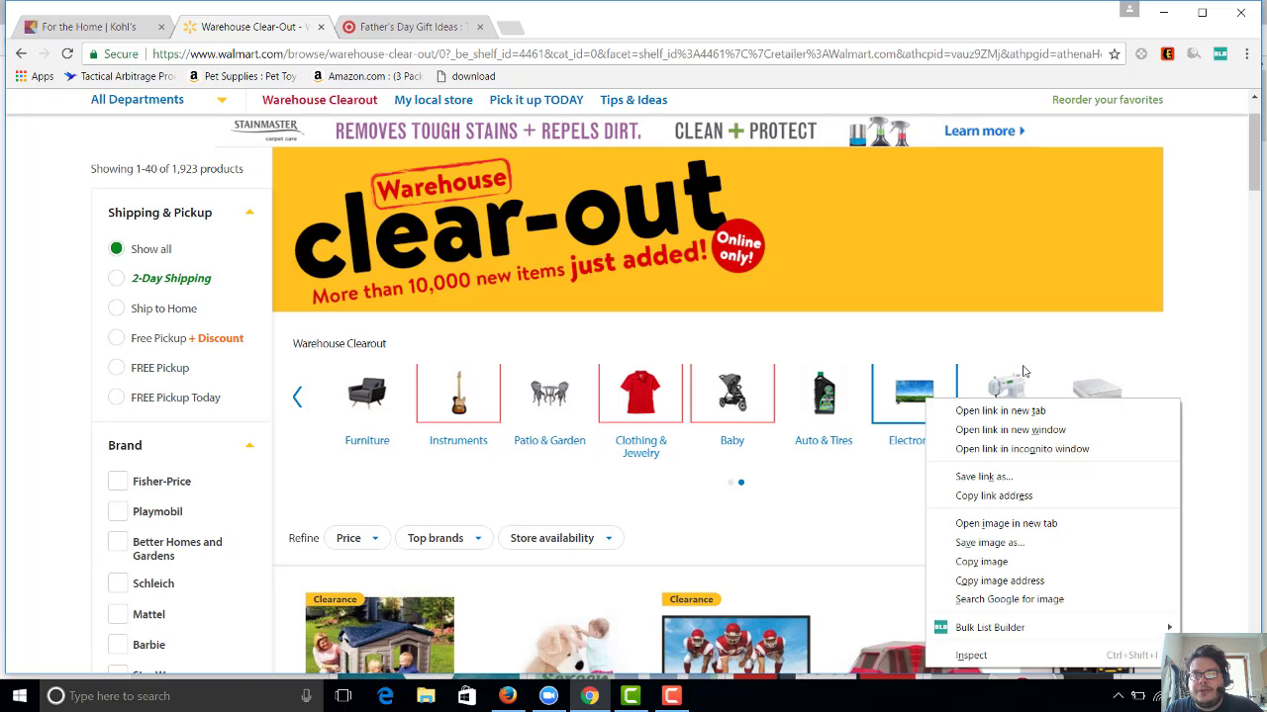
click(1024, 388)
middle_click(1024, 388)
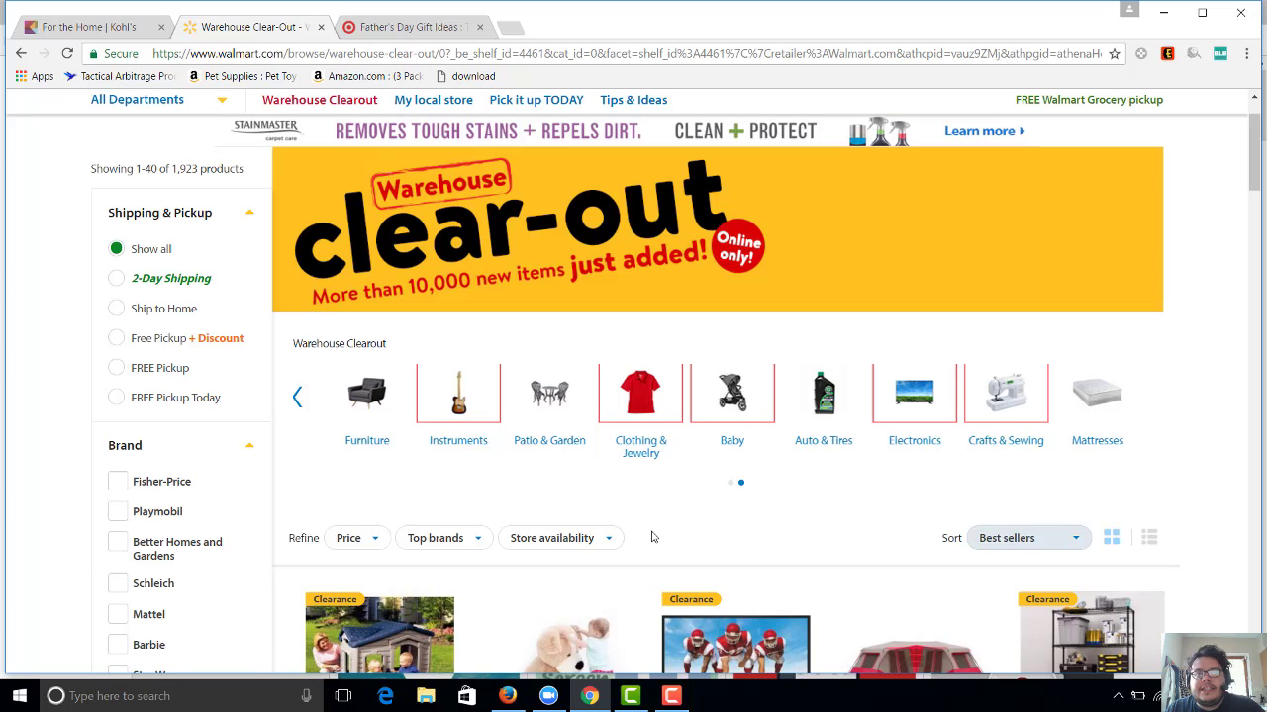
scroll(651, 600, down, 5)
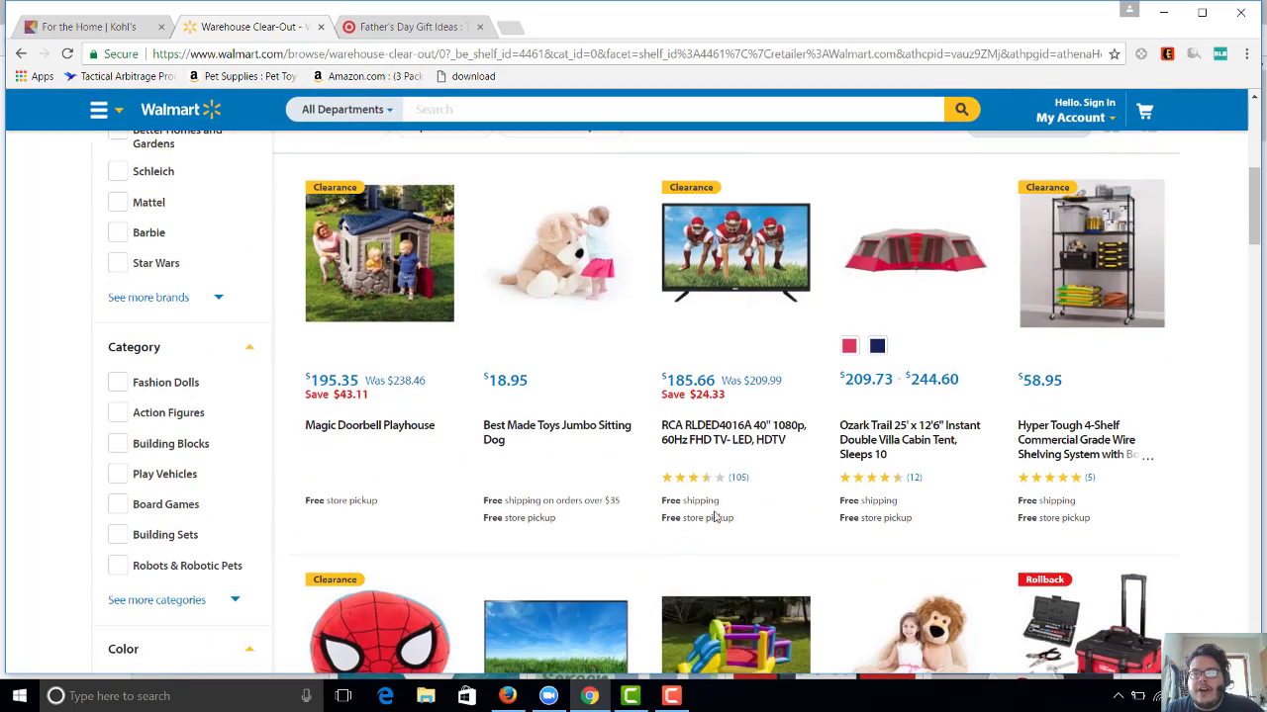
drag(1254, 219, 1232, 310)
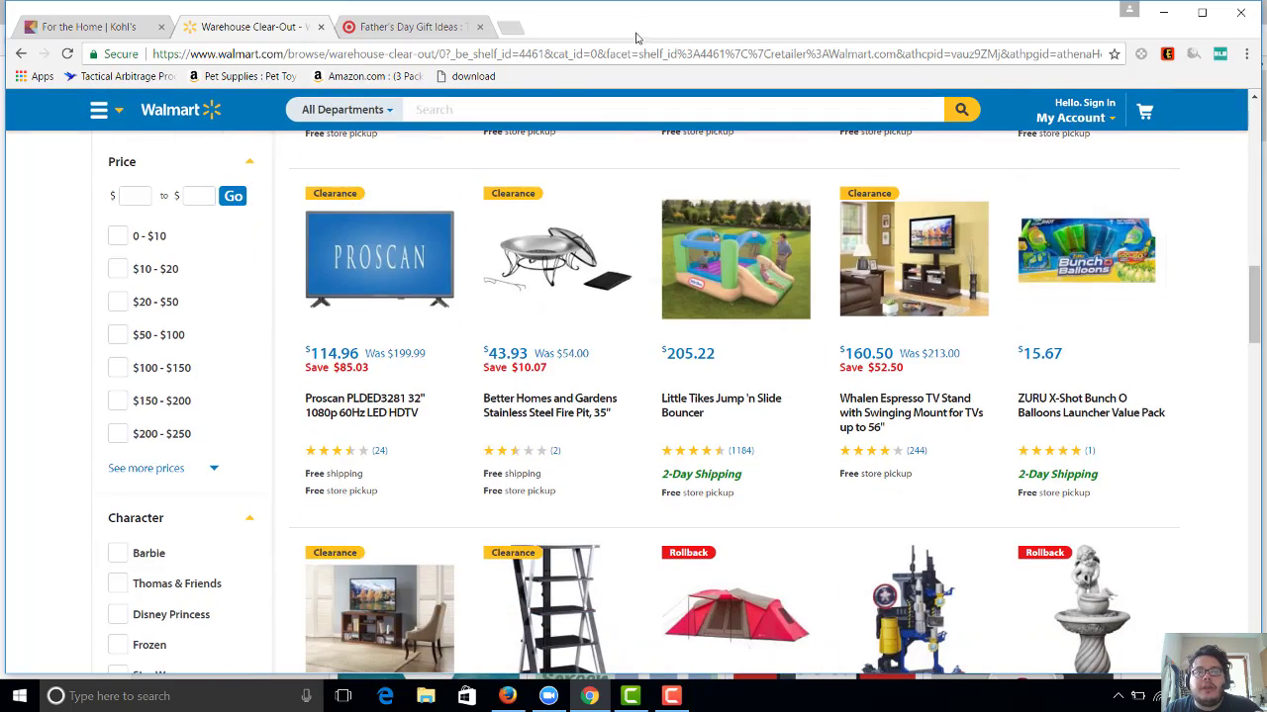
click(661, 53)
drag(1255, 259, 1264, 92)
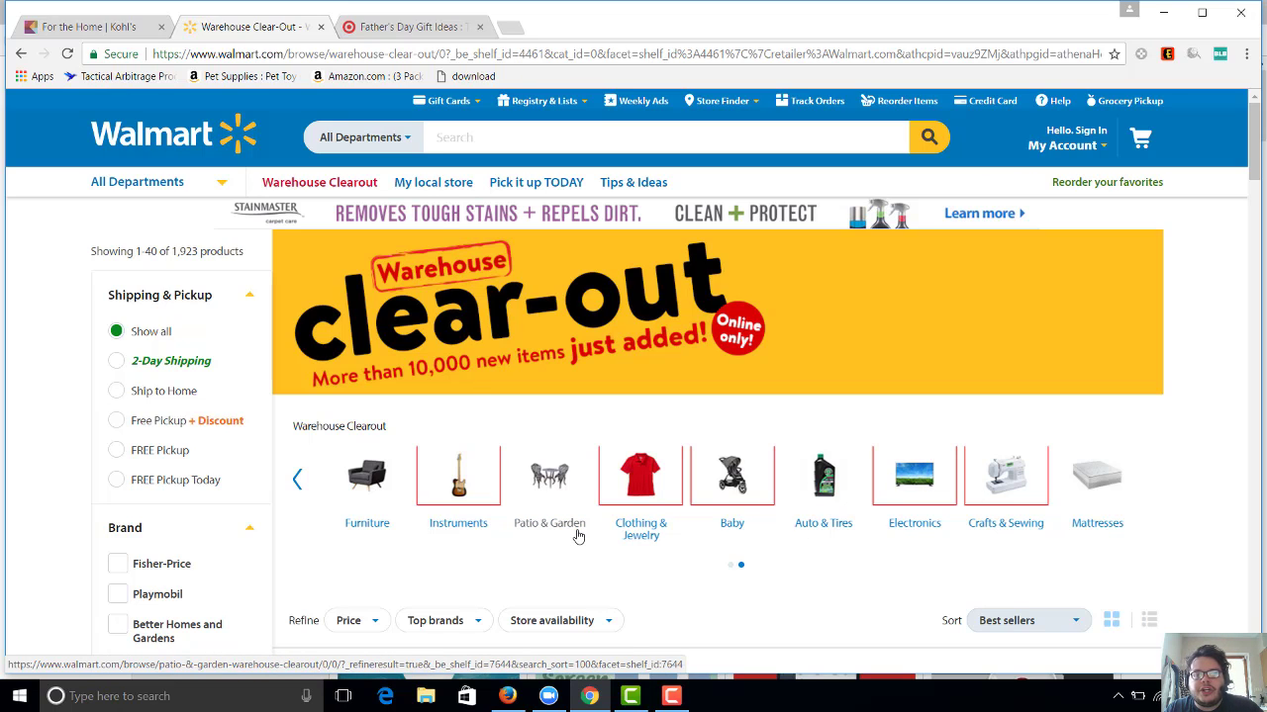
scroll(896, 586, down, 3)
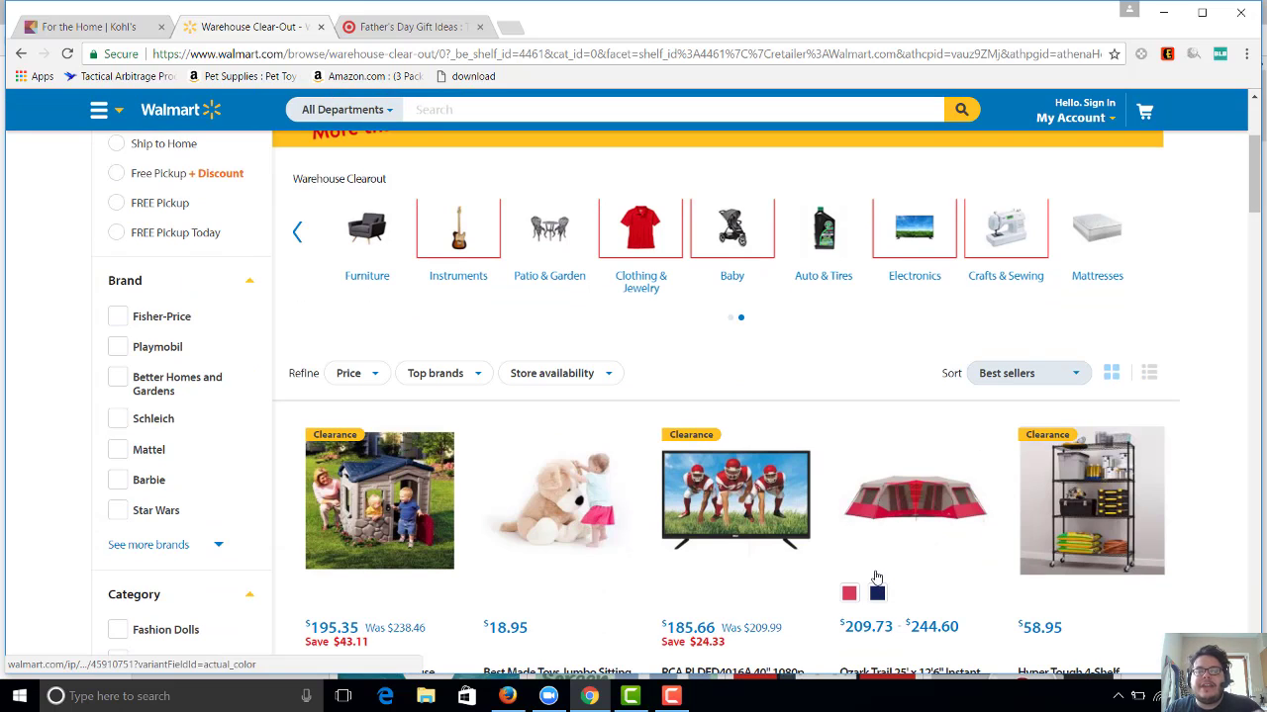
scroll(875, 578, down, 3)
scroll(1217, 186, up, 5)
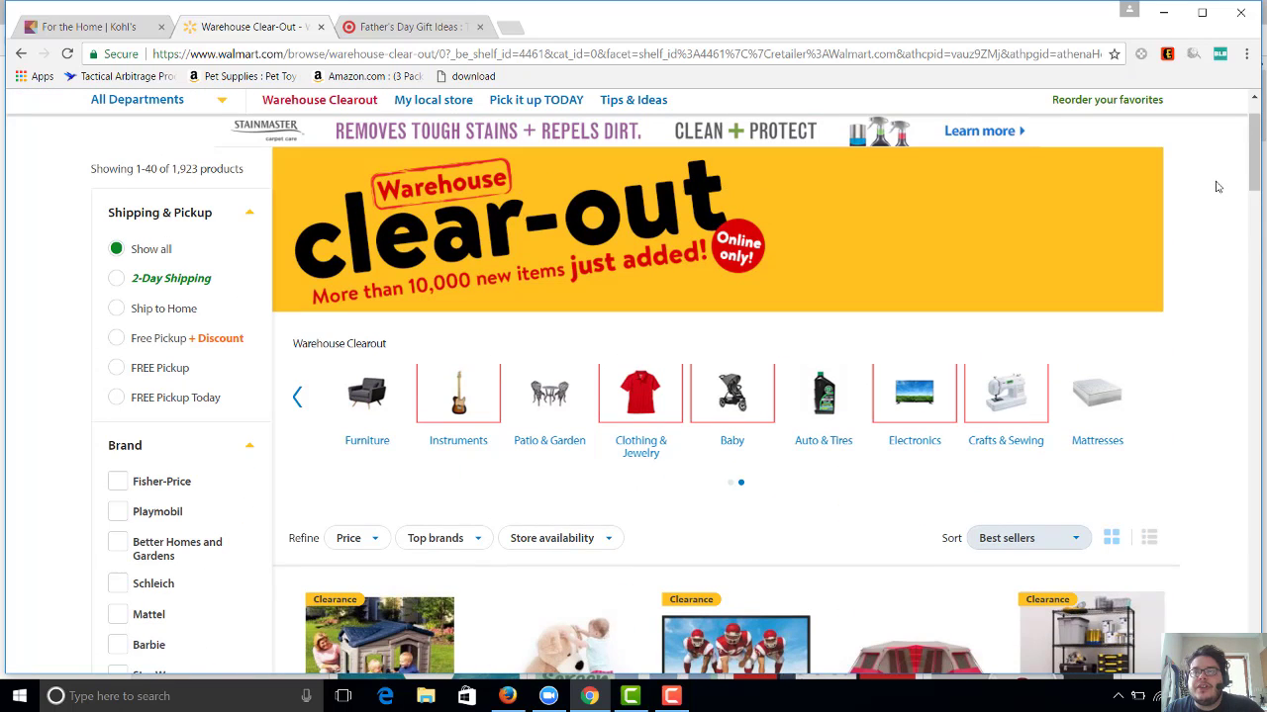
- Add all nine highlighted Walmart category links to the Bulk List Builder list
right_click(1008, 402)
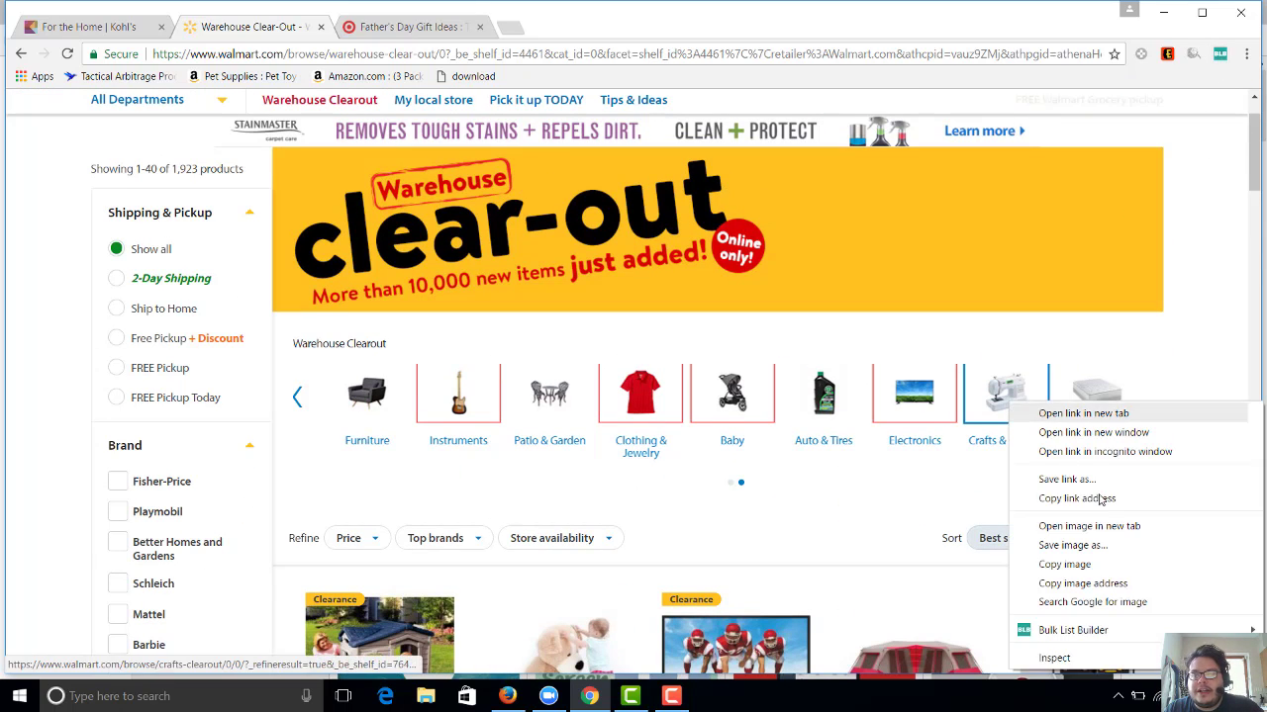
mouse_move(1116, 630)
click(946, 649)
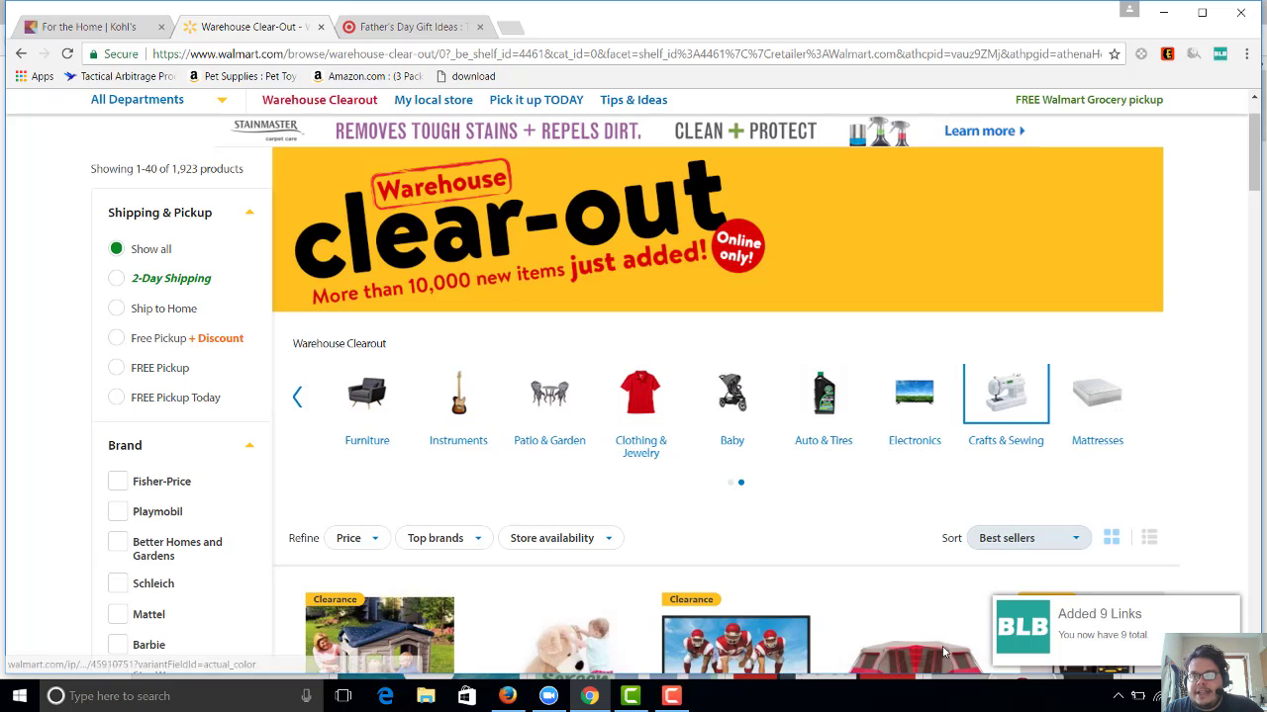
- Download the 9 links as links1497122166576.csv and open the file
click(1221, 54)
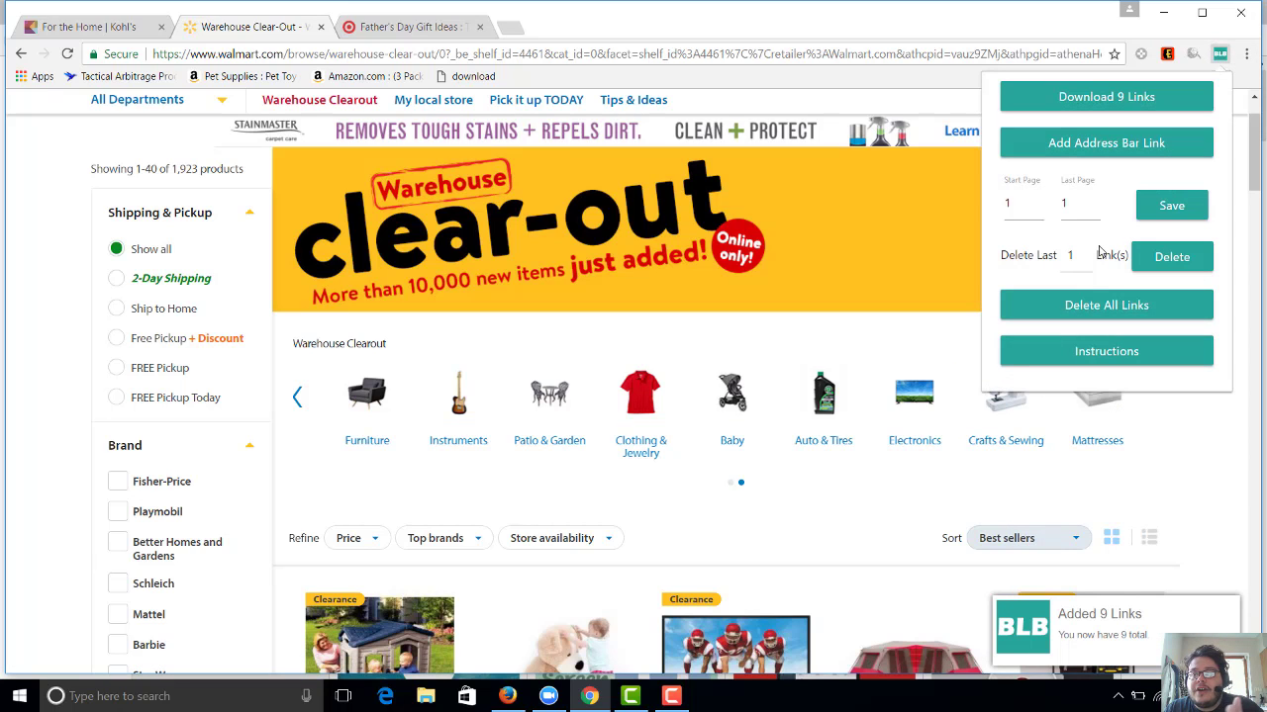
click(1083, 103)
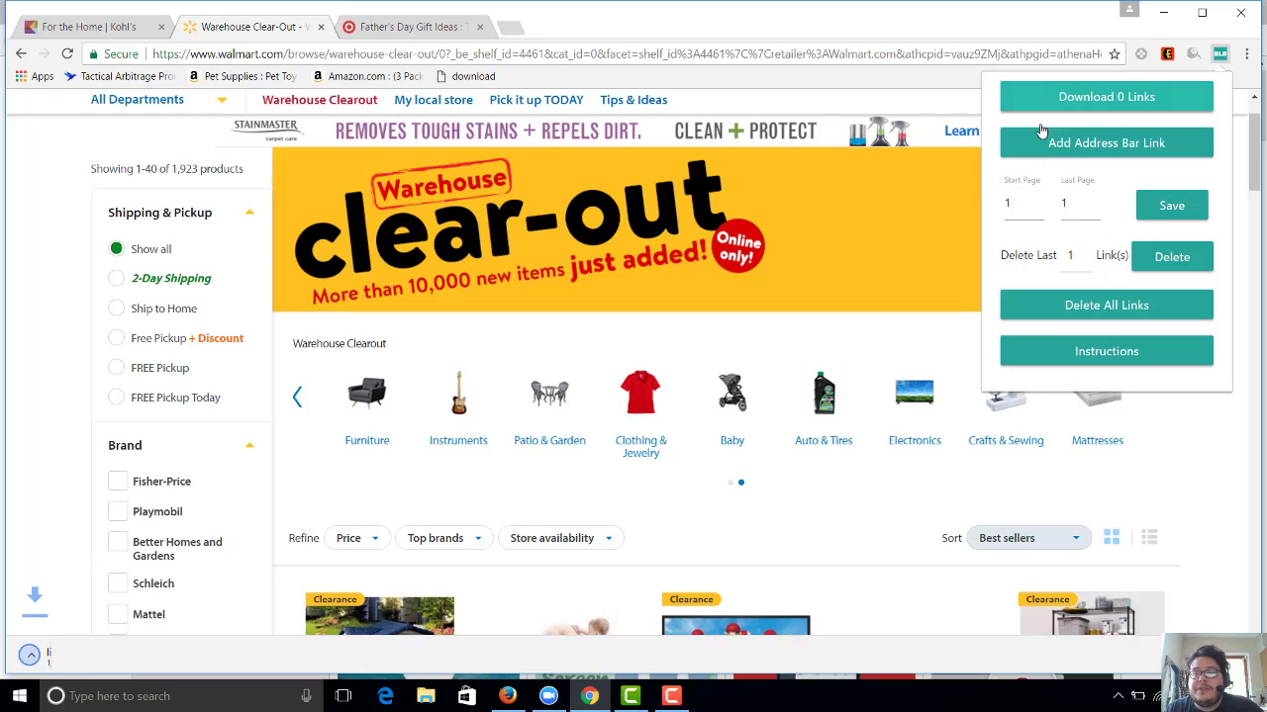
click(124, 658)
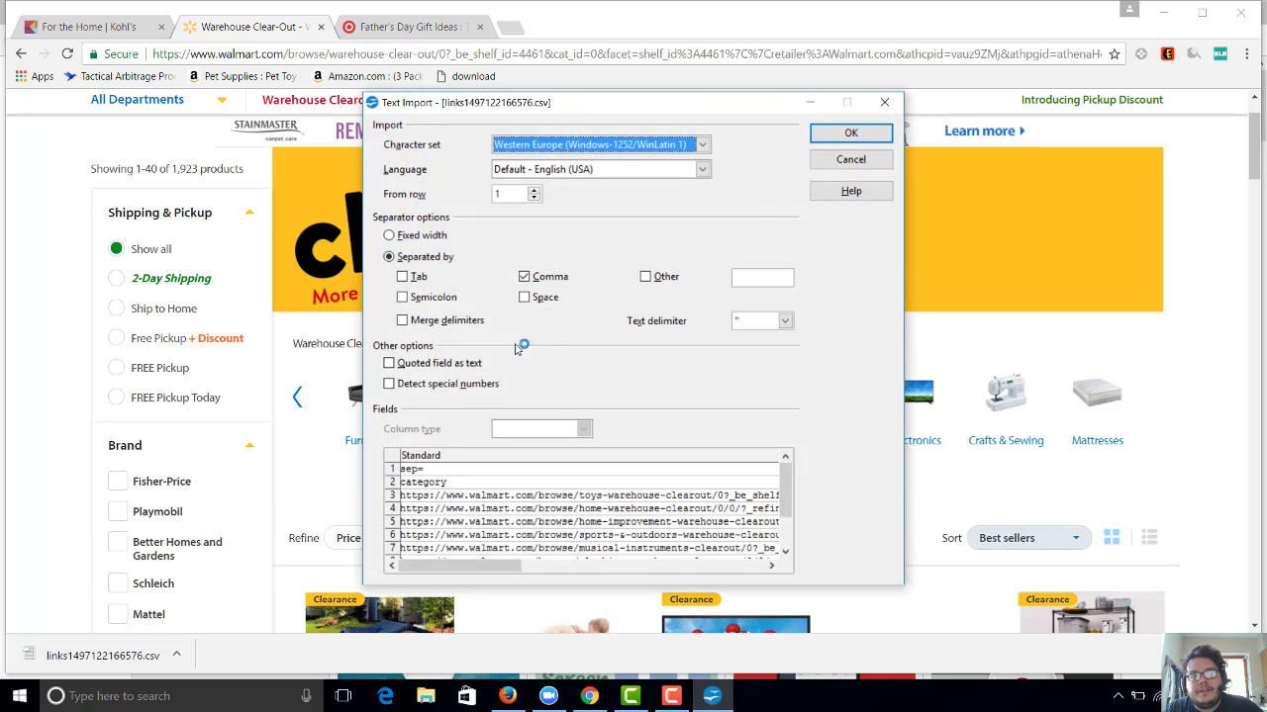
- Import the CSV as comma-separated and fill last page 10 into C3 through C11
click(850, 133)
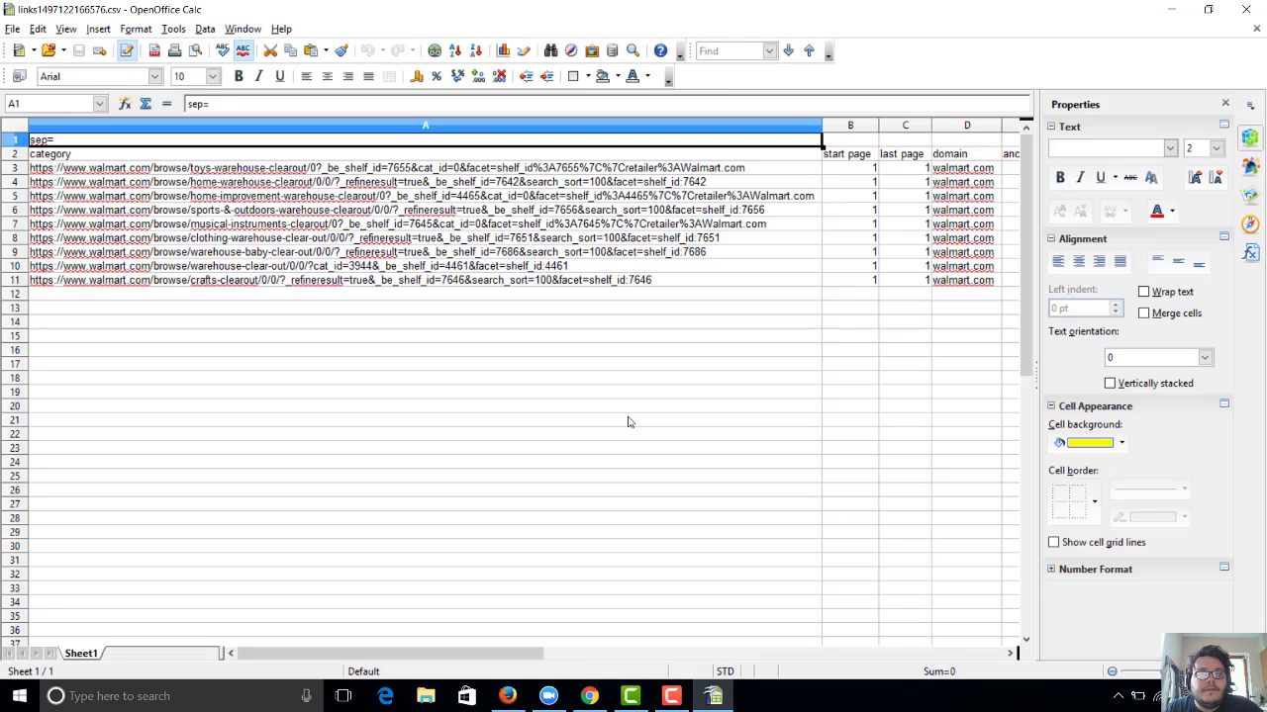
mouse_move(465, 653)
mouse_down()
mouse_move(614, 650)
mouse_move(461, 645)
mouse_up()
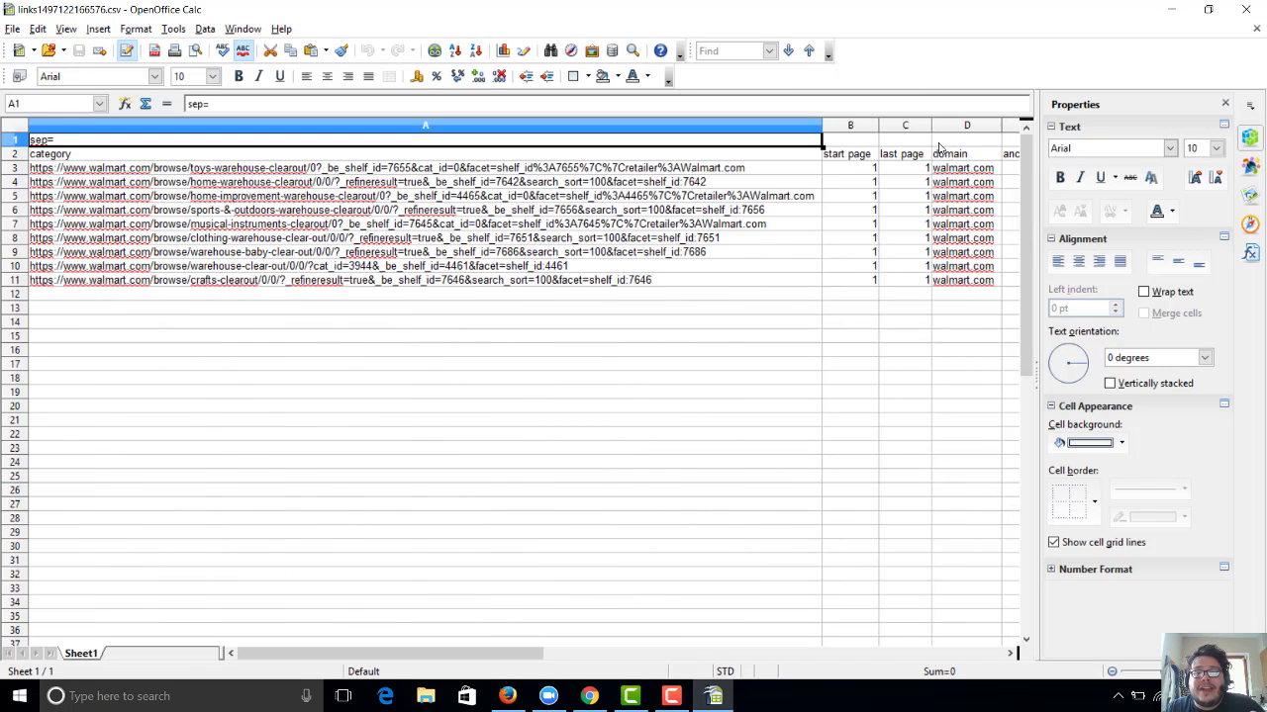
double_click(915, 169)
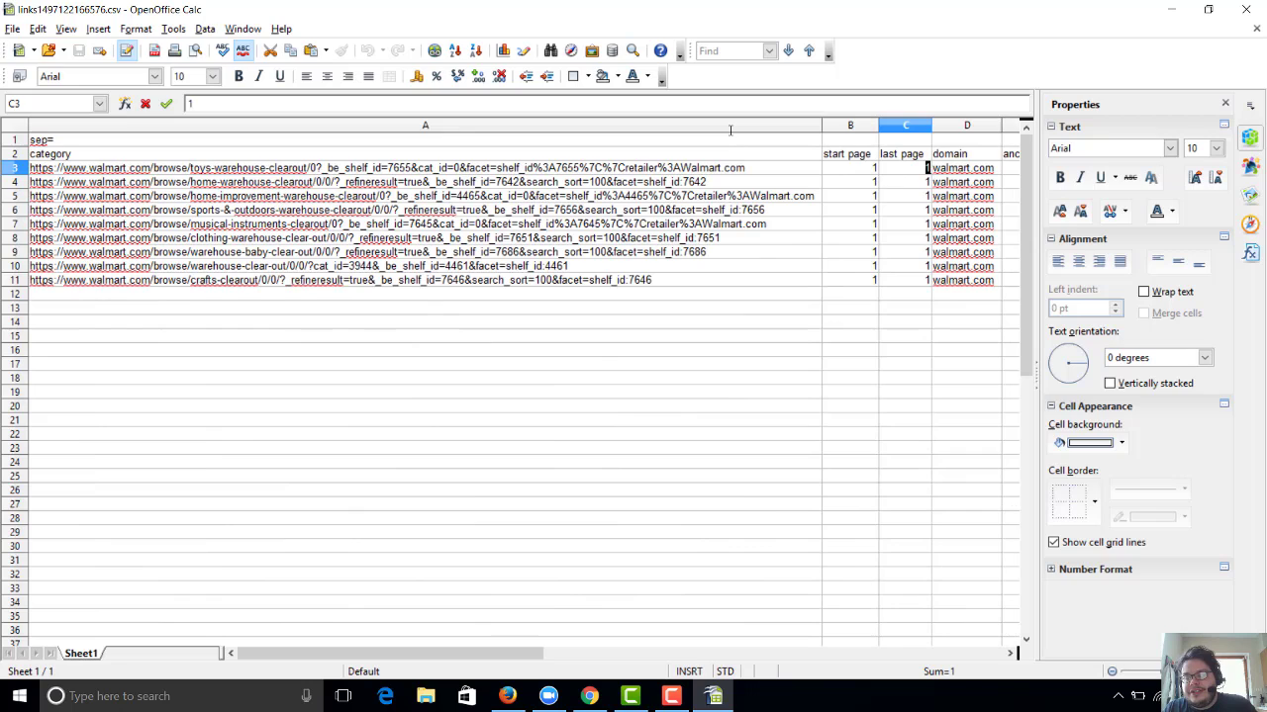
text(0)
key(Return)
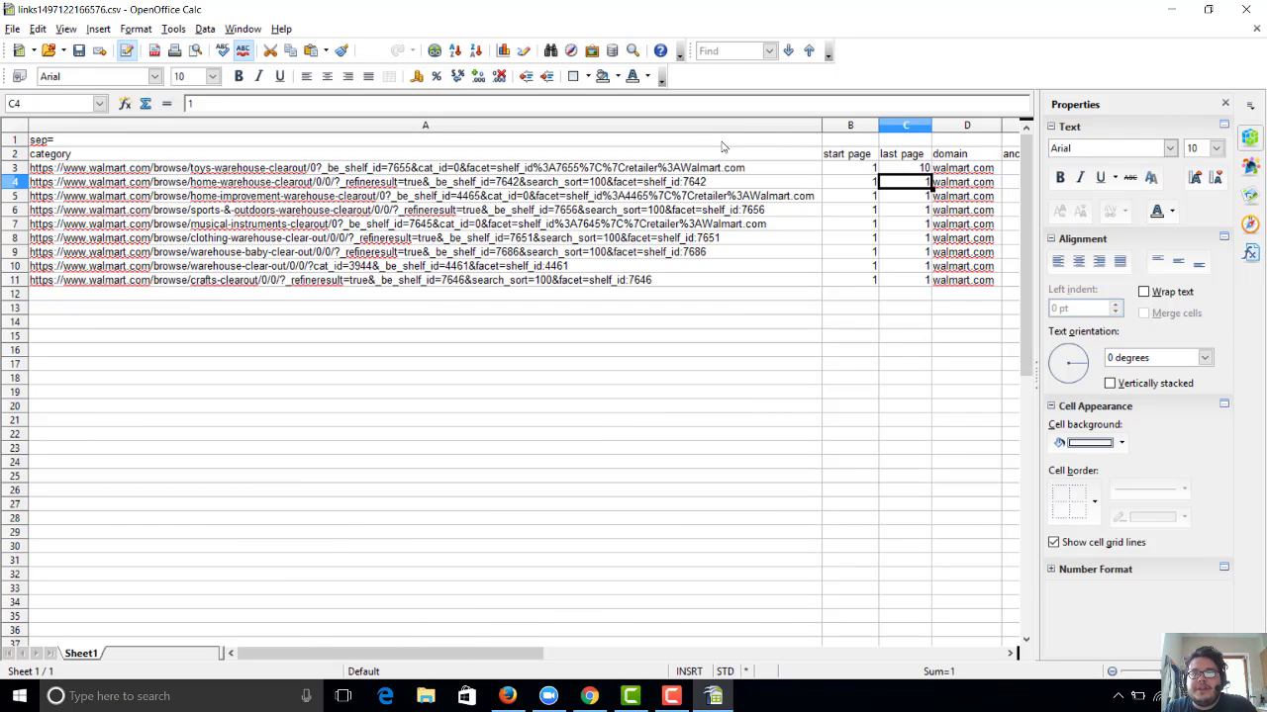
key(F2)
text(0)
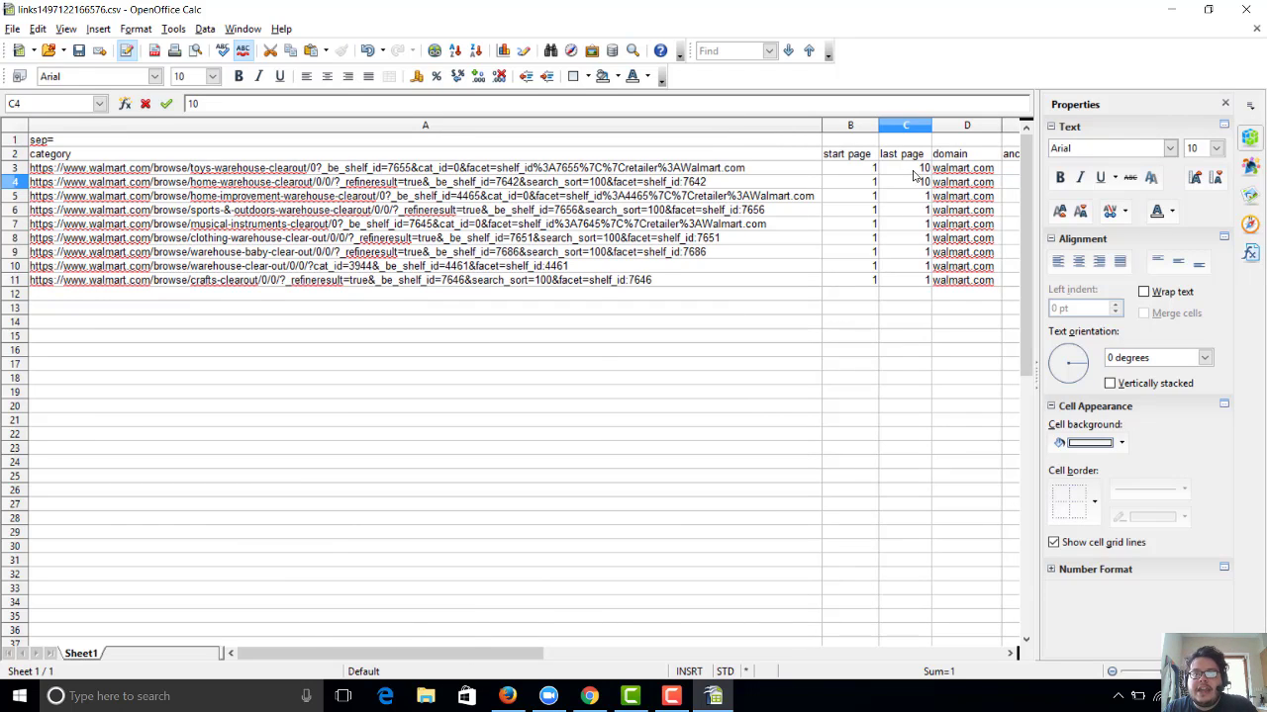
drag(912, 170, 920, 285)
click(857, 433)
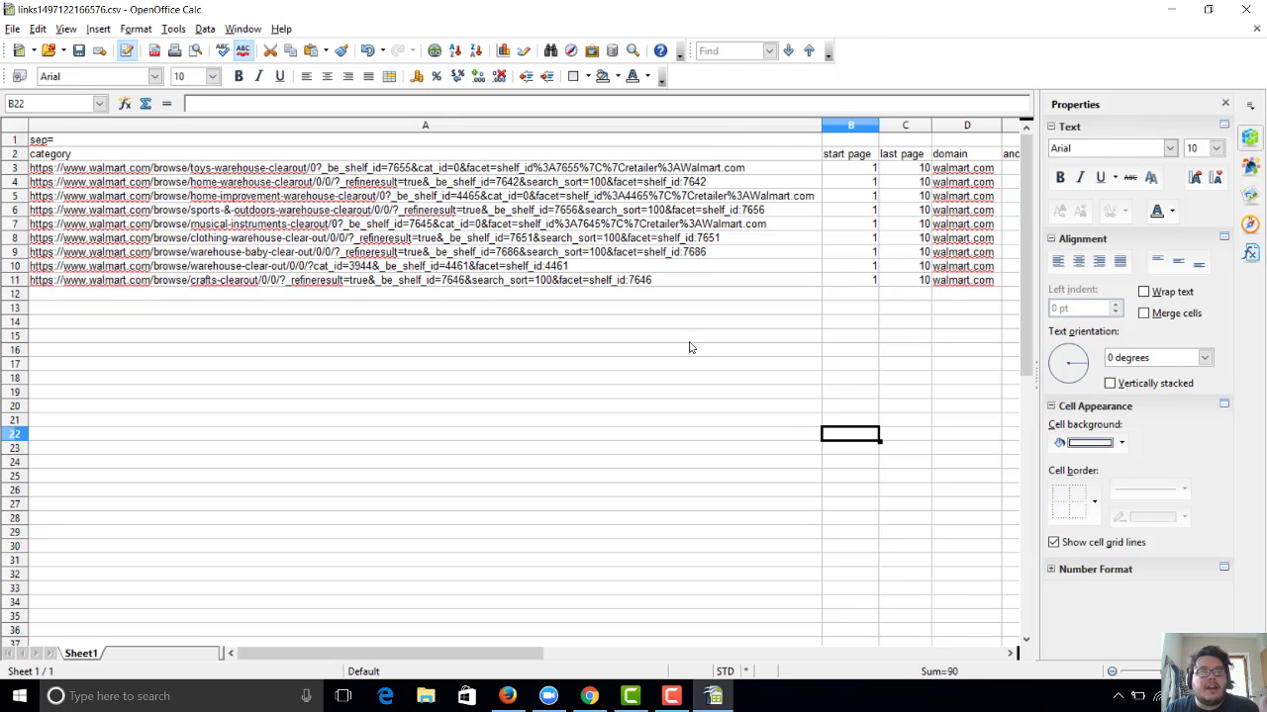
- Delete the top sep= row so the column headers sit in row 1
click(59, 142)
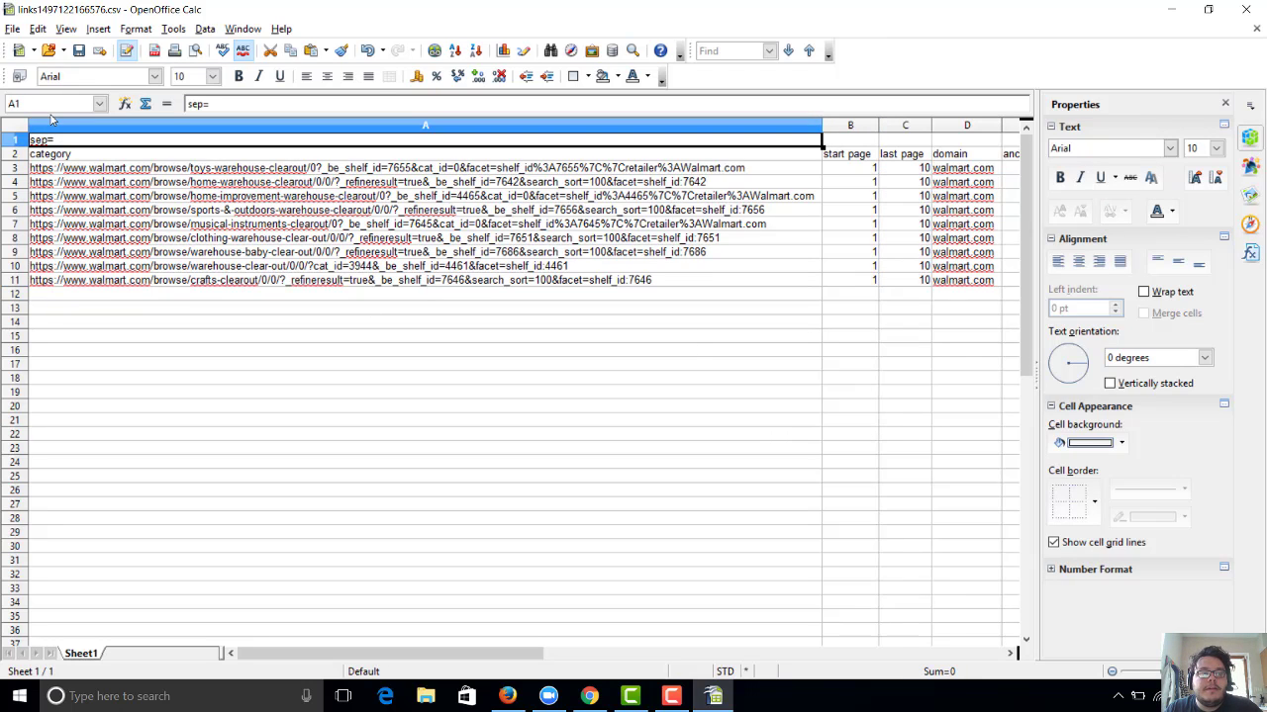
right_click(24, 142)
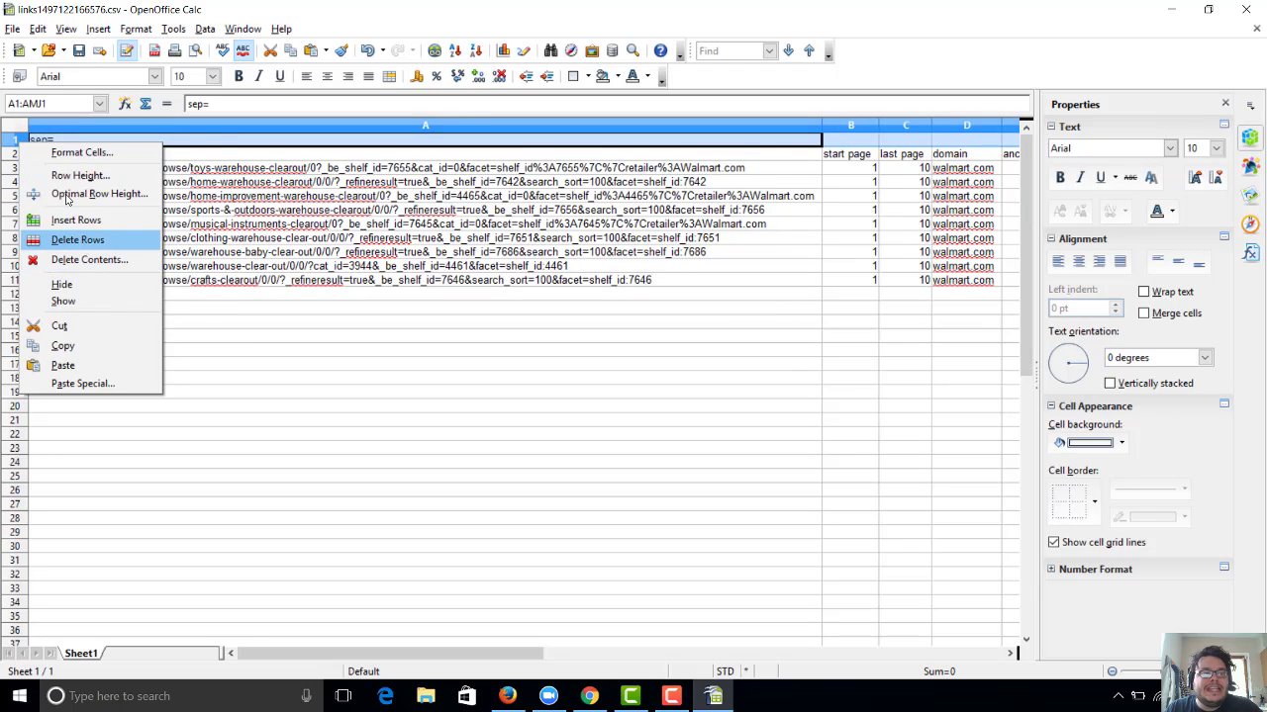
click(81, 243)
click(542, 378)
drag(534, 653, 576, 651)
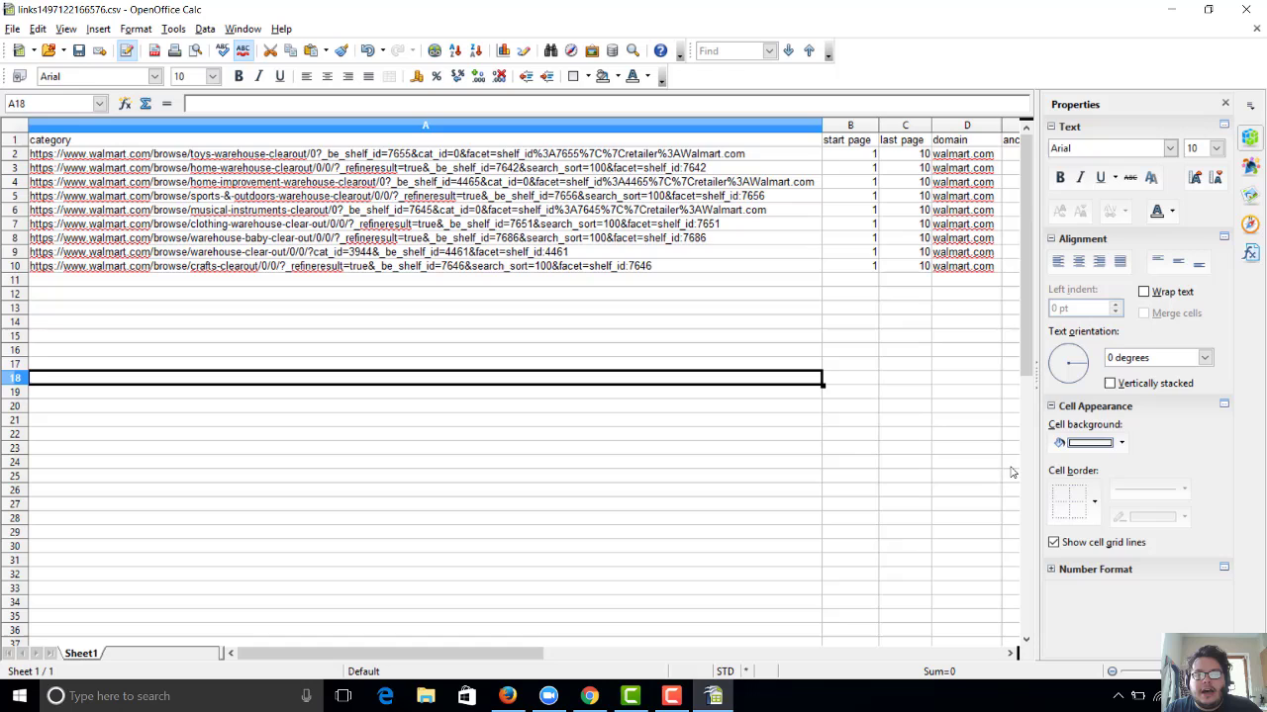
click(1010, 653)
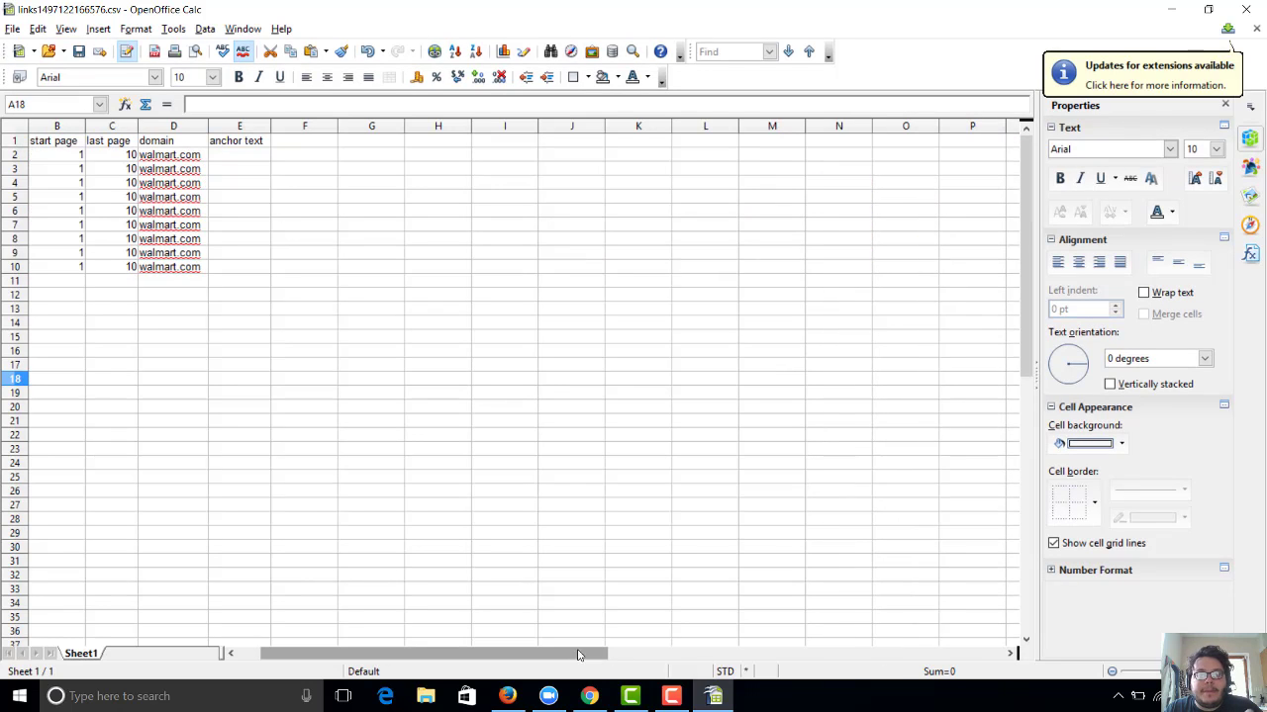
drag(546, 654, 494, 654)
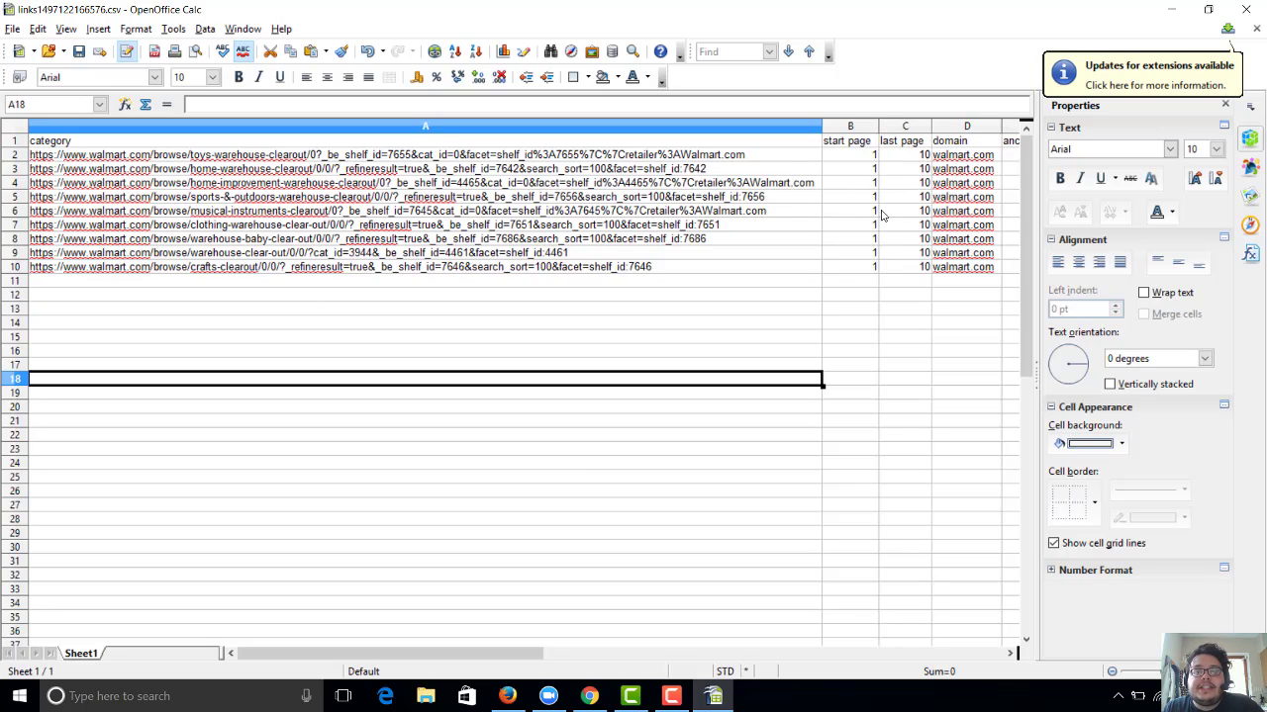
click(676, 483)
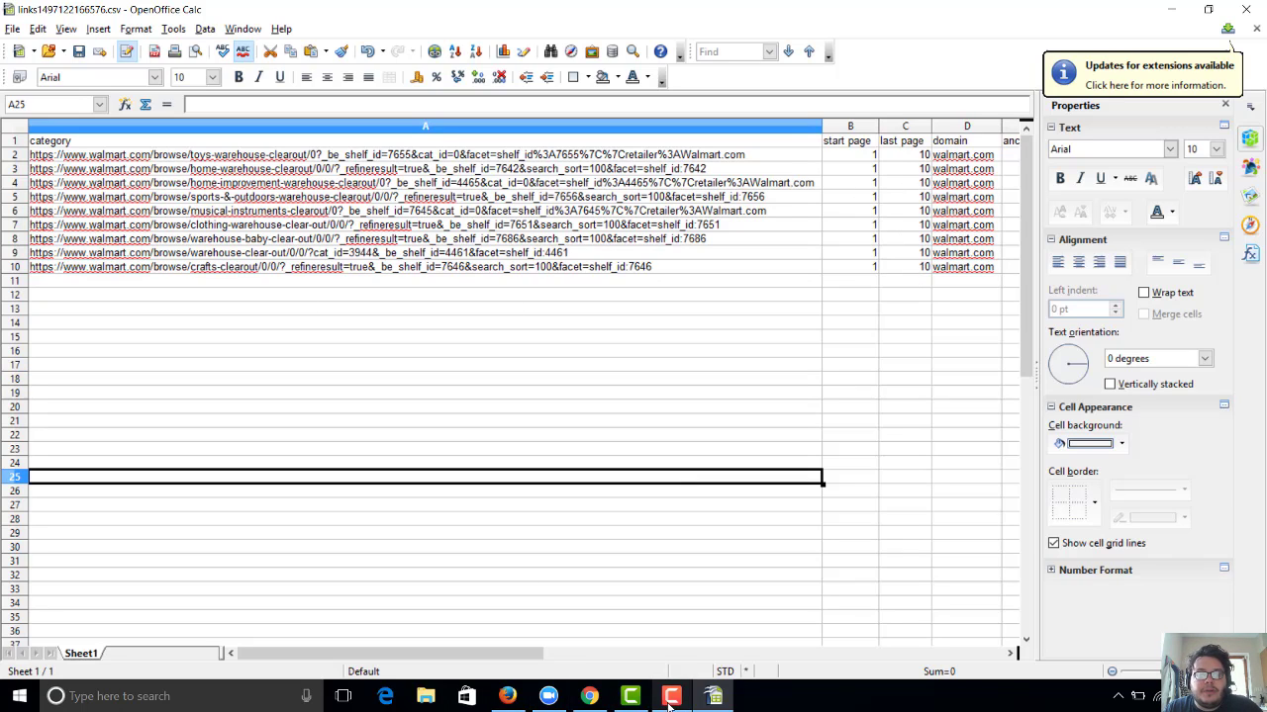
- Return to the browser's Kohl's tab and go to the Kohl's homepage
click(589, 695)
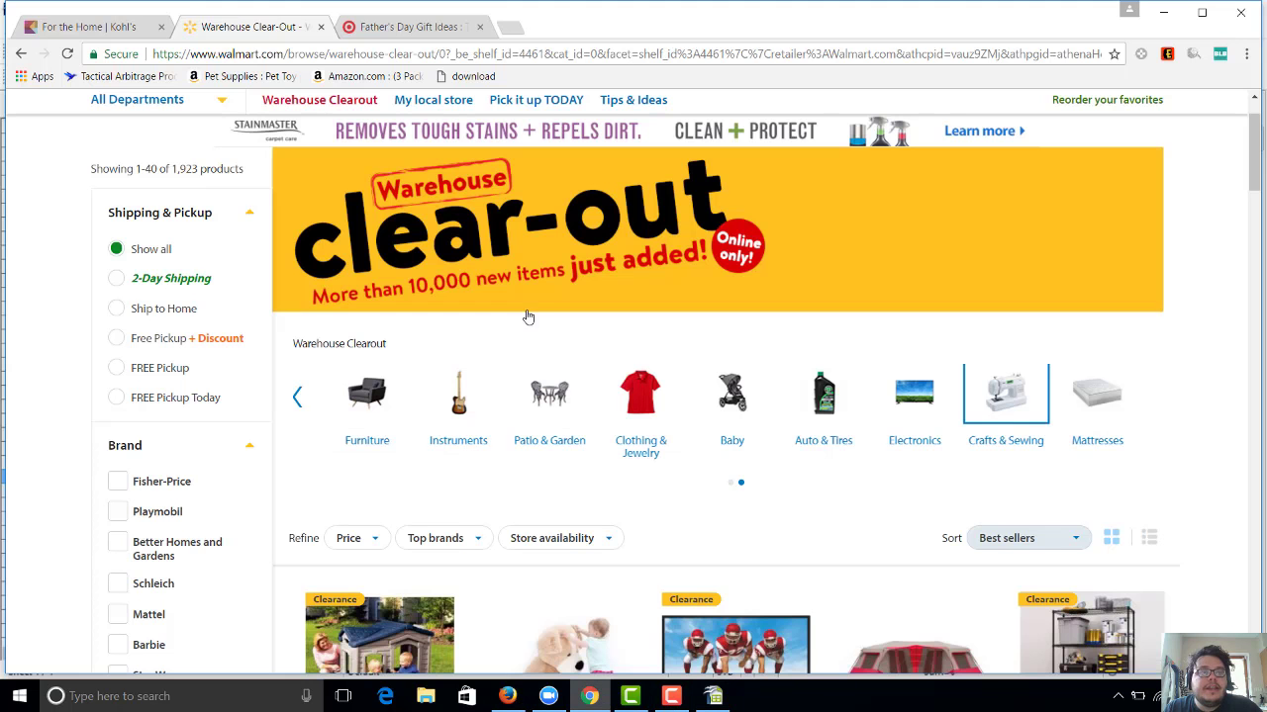
click(111, 36)
scroll(56, 430, down, 2)
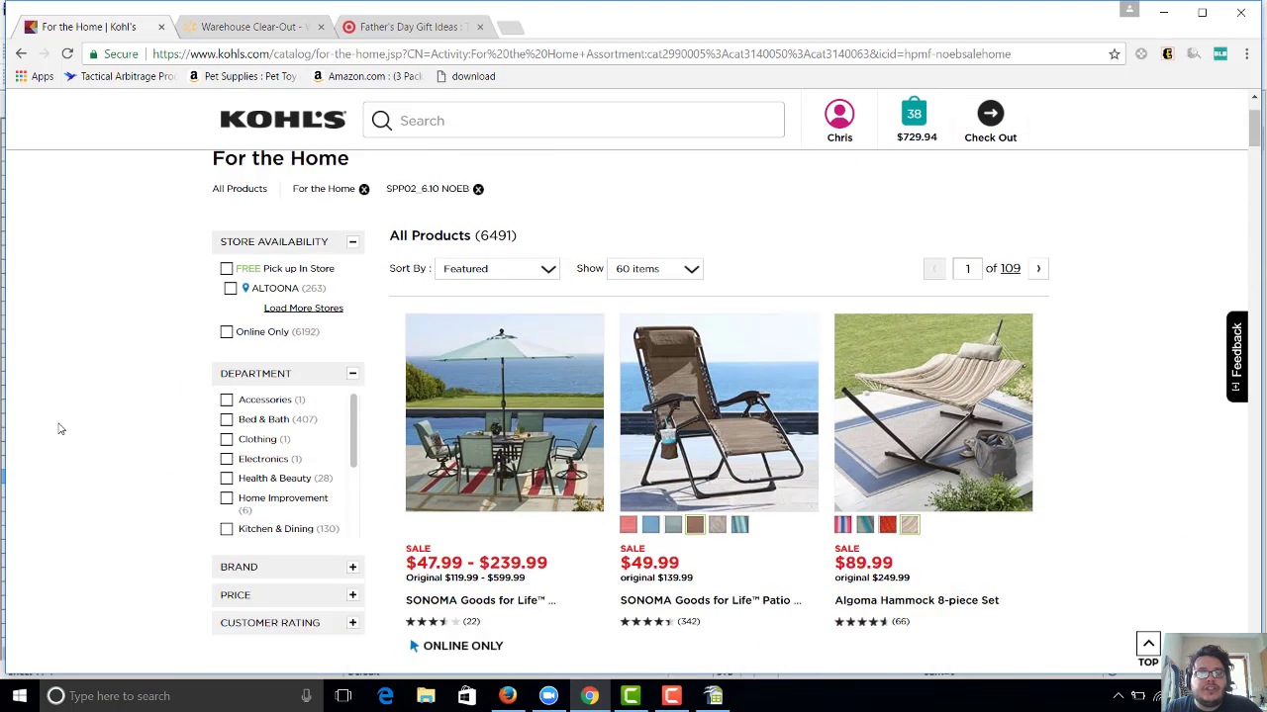
scroll(115, 459, up, 2)
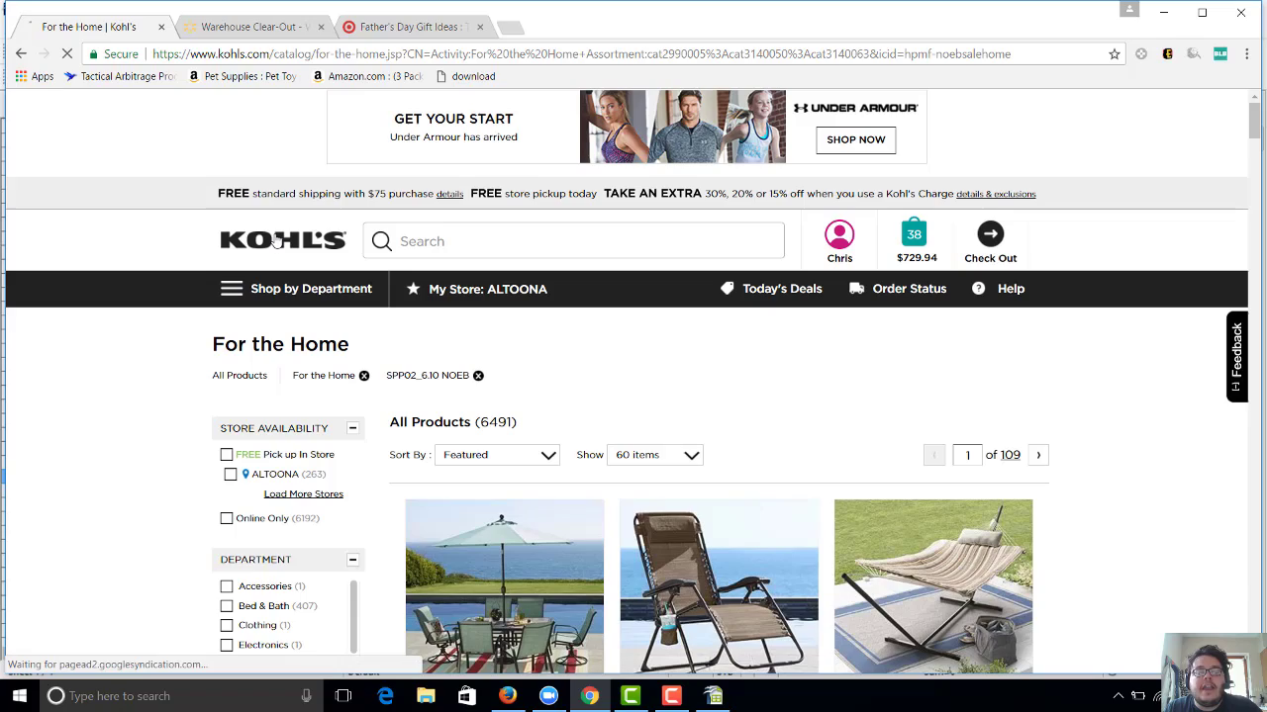
click(275, 240)
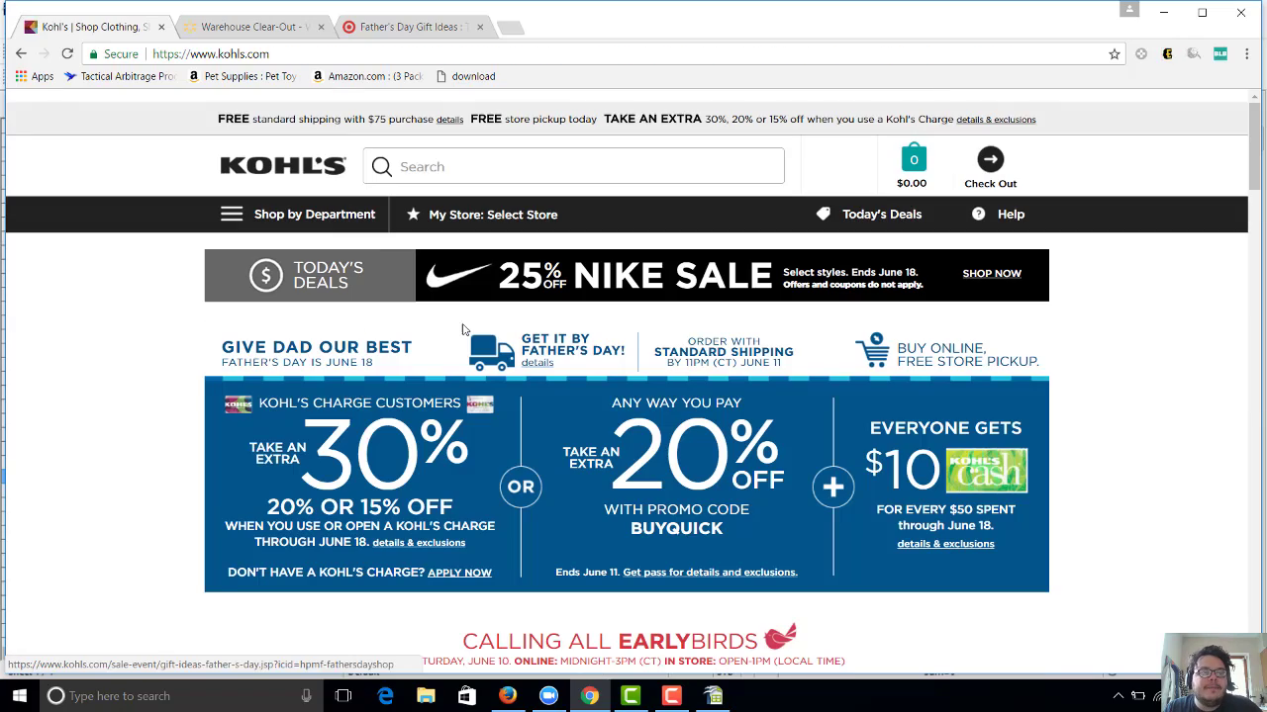
scroll(427, 366, down, 3)
scroll(207, 376, down, 10)
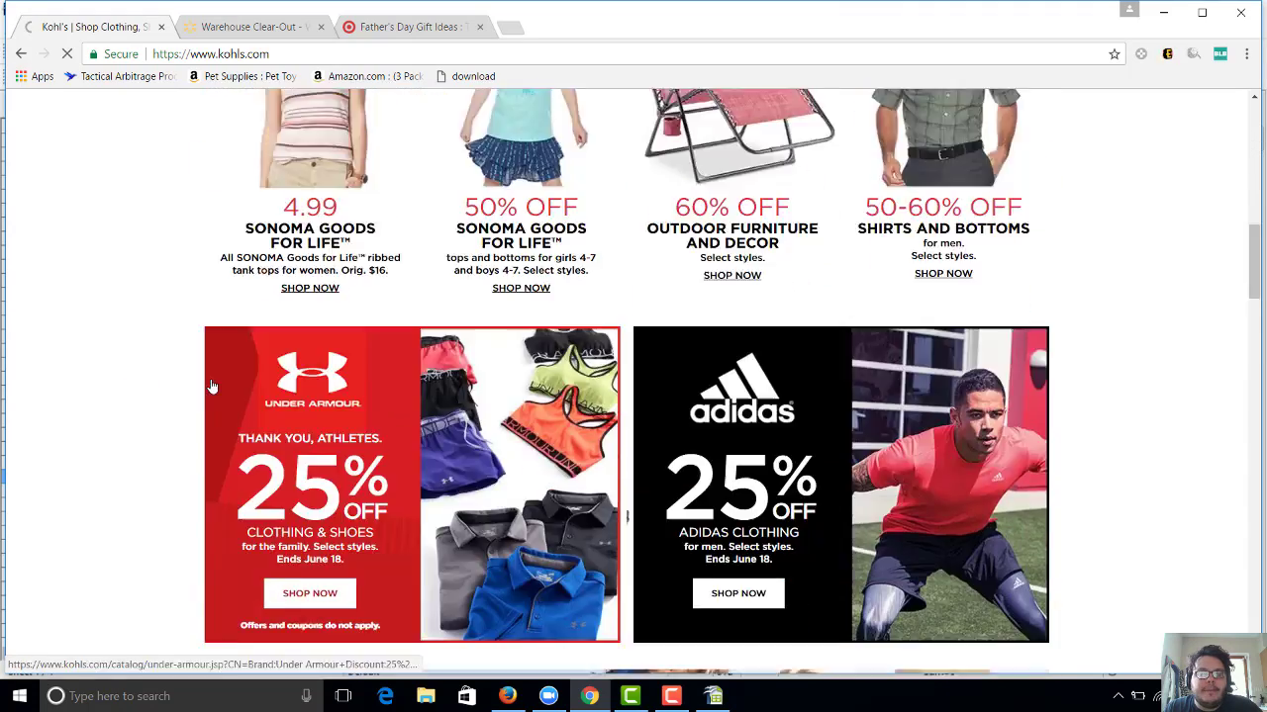
scroll(209, 381, up, 4)
scroll(218, 371, down, 10)
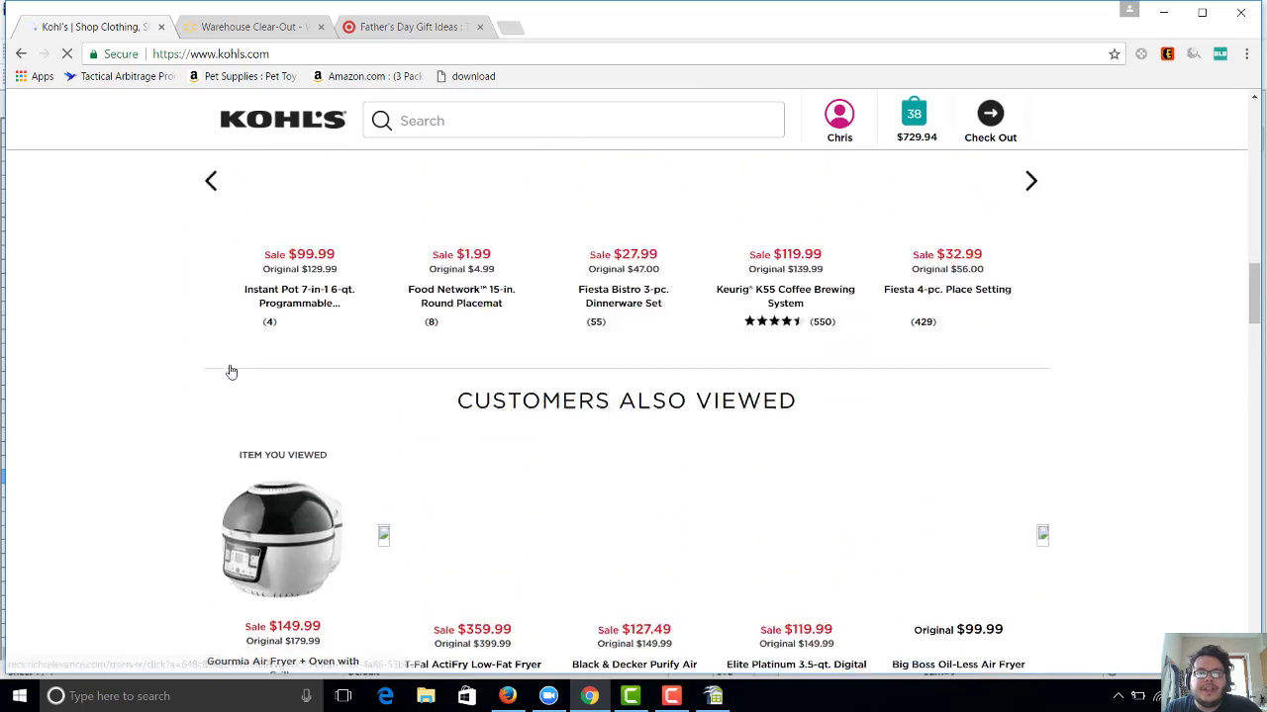
scroll(473, 371, up, 5)
scroll(473, 371, up, 2)
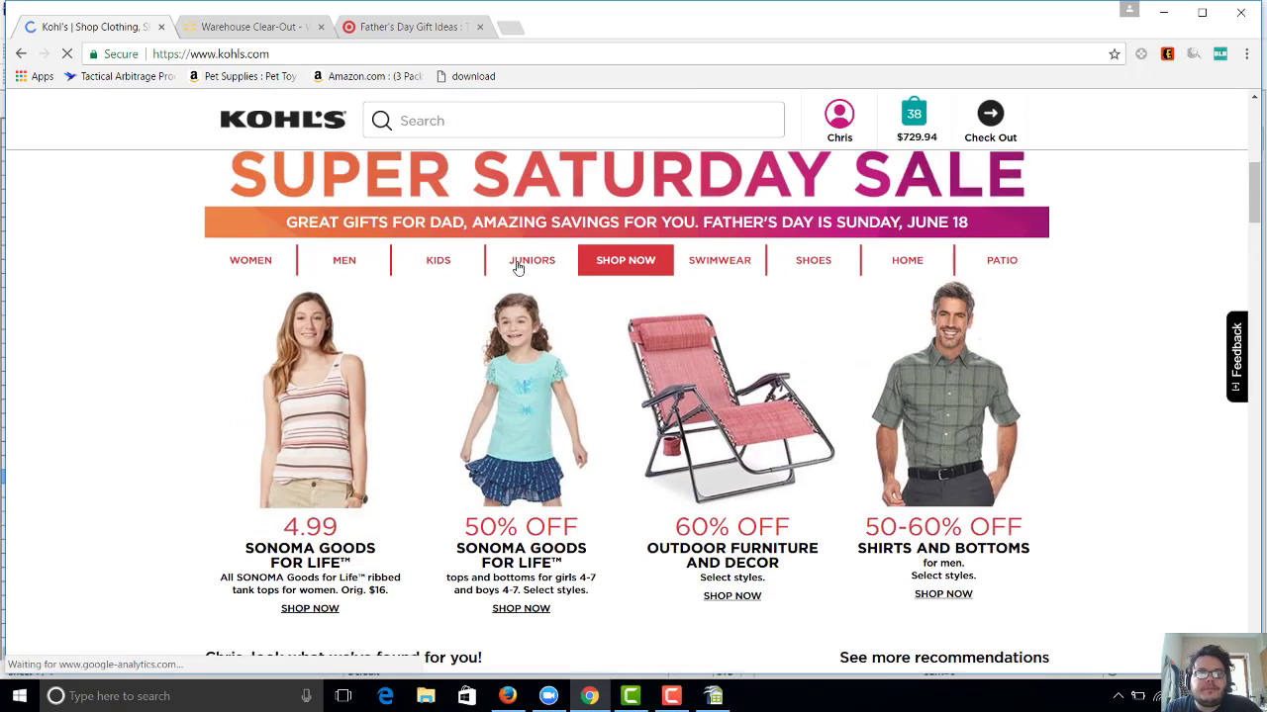
scroll(416, 174, up, 4)
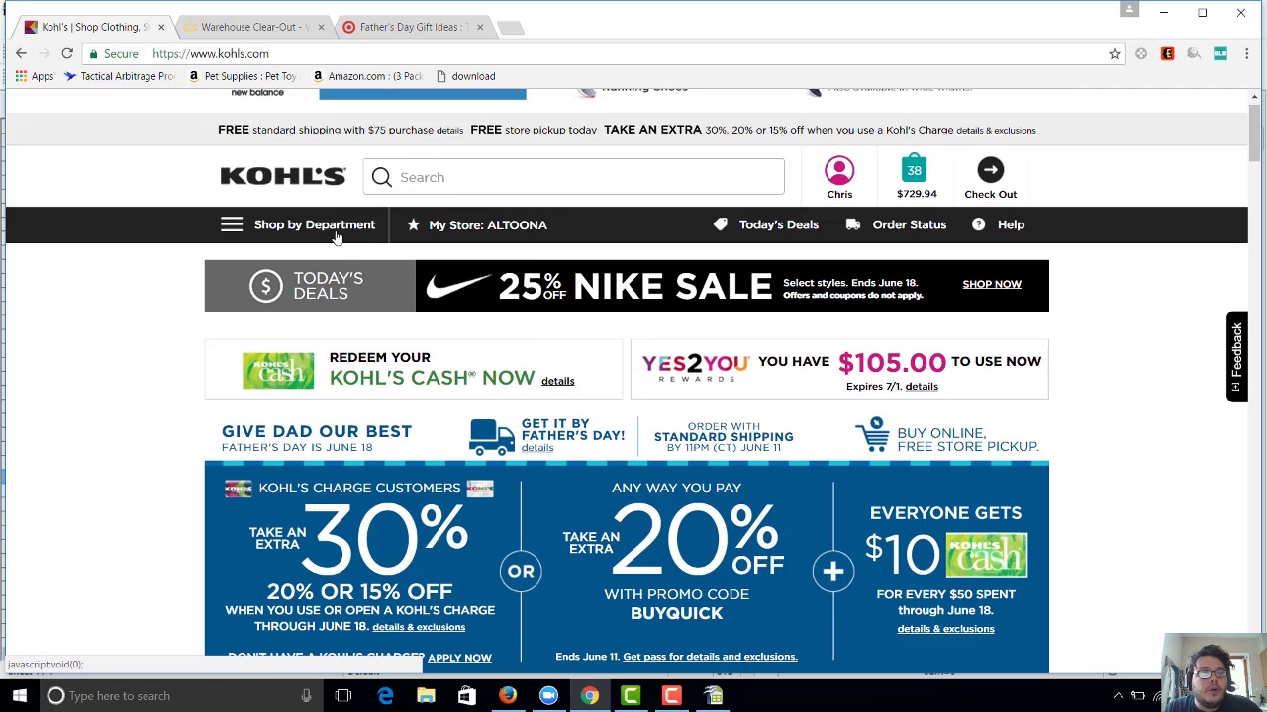
- Open the Shoes department and scroll down to the Featured Shoe Brands list
click(336, 236)
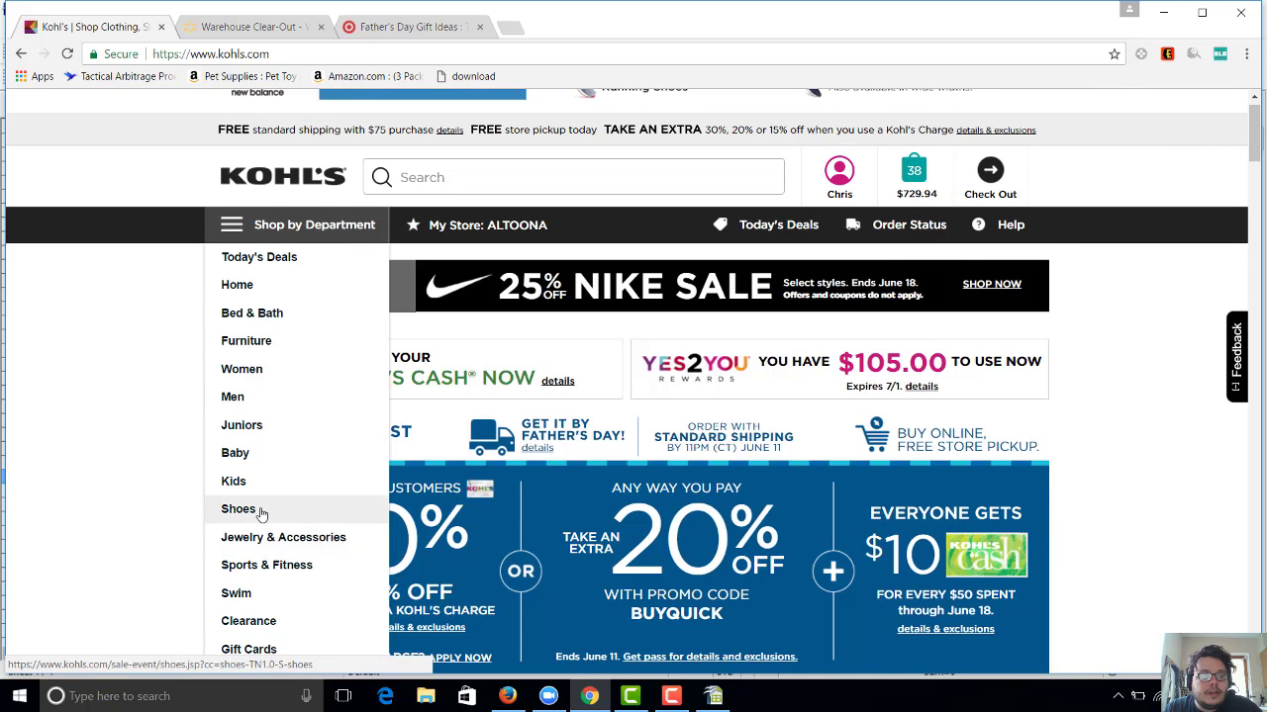
click(260, 513)
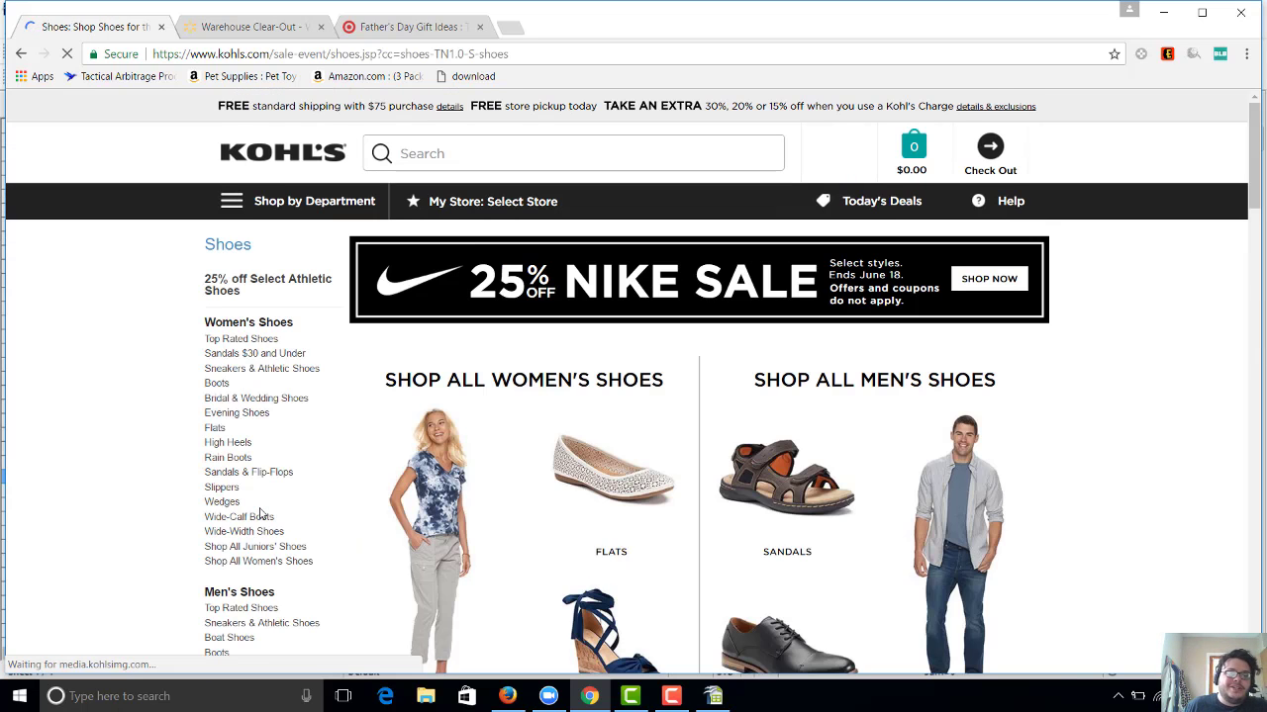
scroll(107, 439, down, 3)
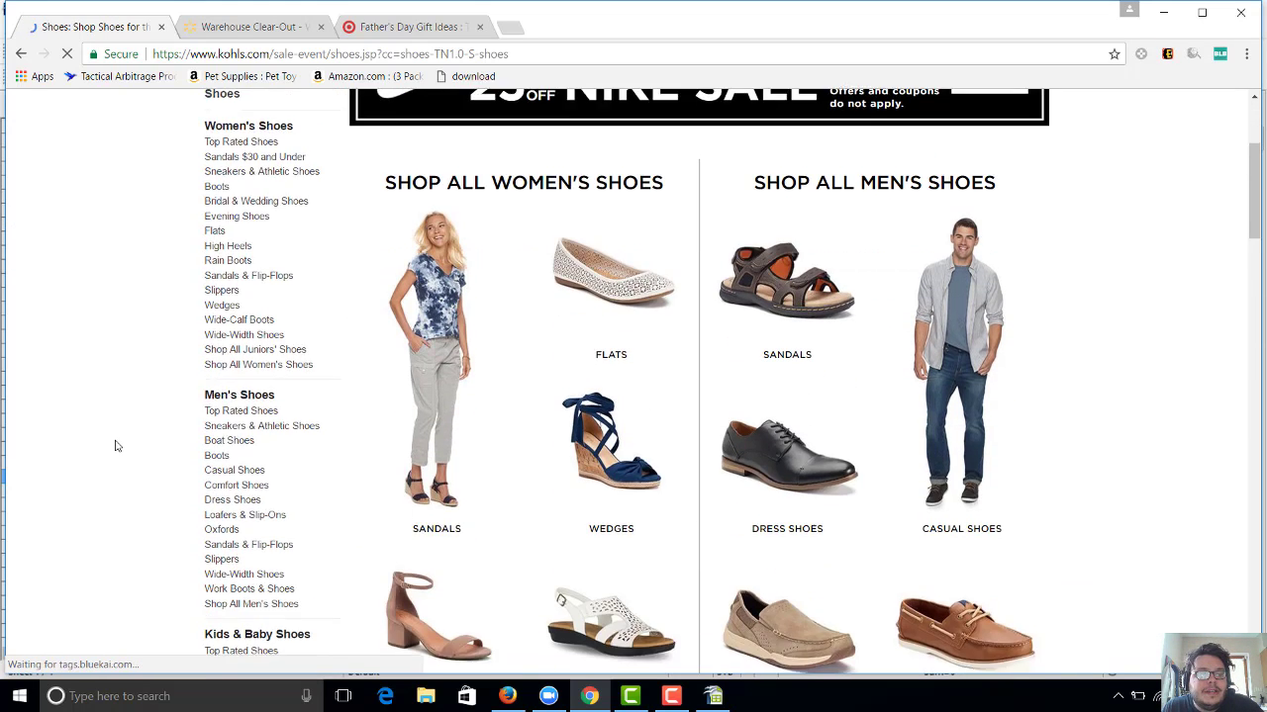
scroll(115, 445, down, 5)
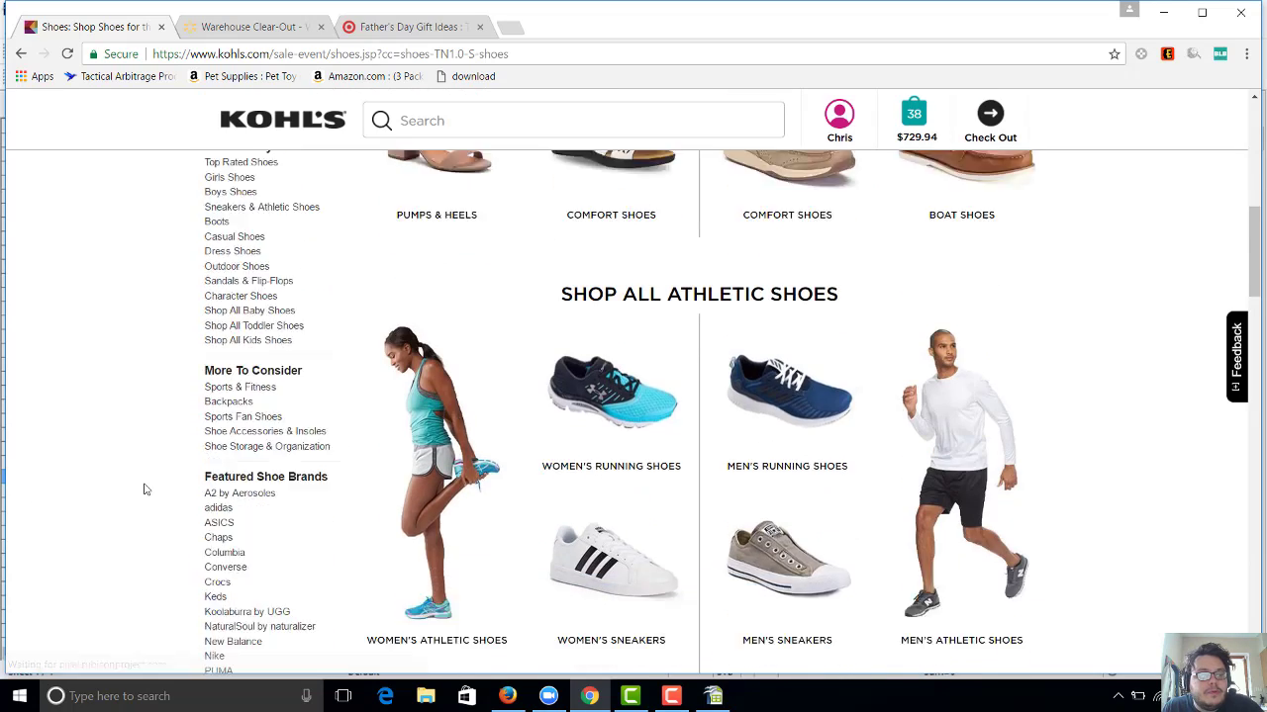
- Add the A2 by Aerosoles, adidas, Chaps and Converse brand links to the list
scroll(143, 489, down, 3)
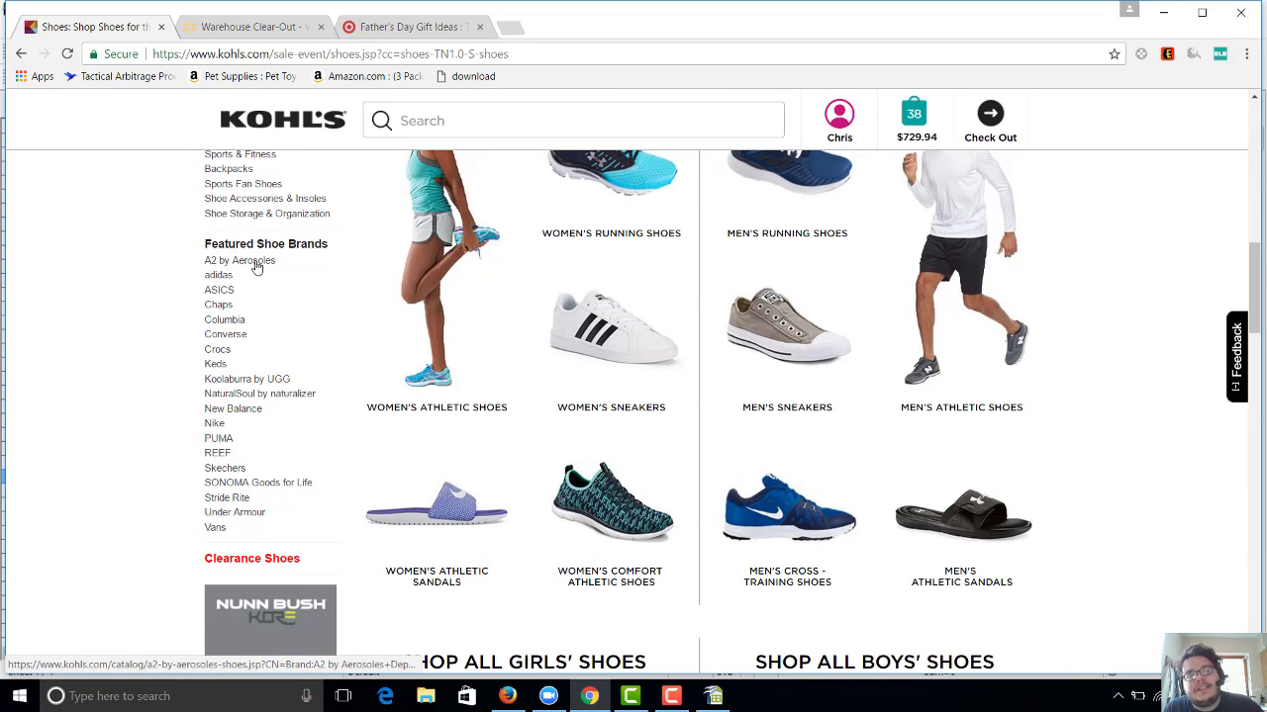
right_click(255, 263)
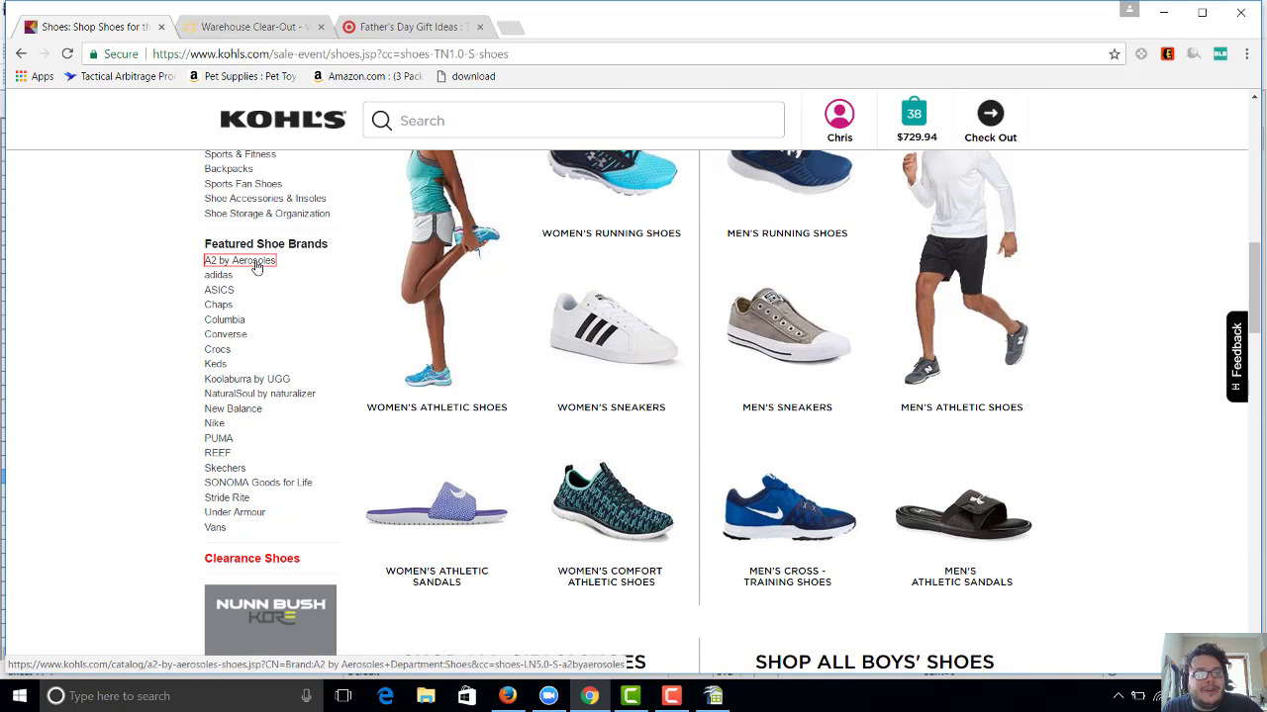
click(218, 279)
right_click(219, 280)
click(149, 314)
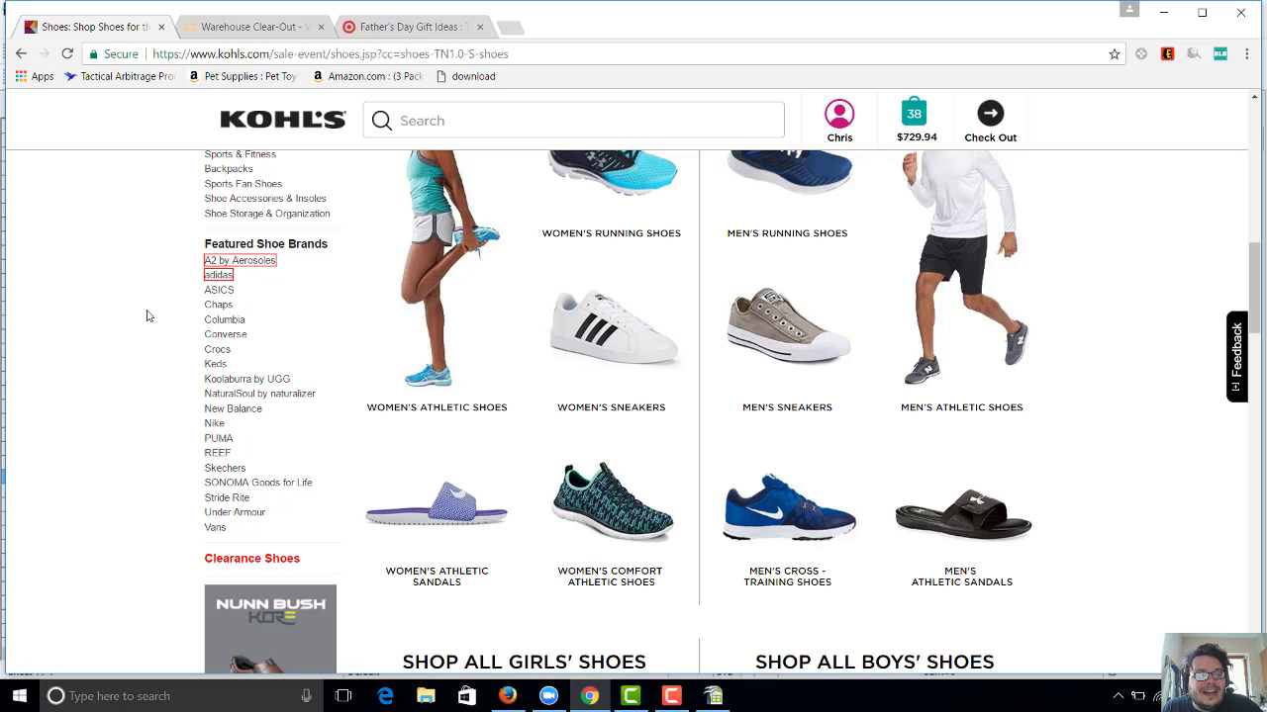
right_click(217, 306)
click(188, 339)
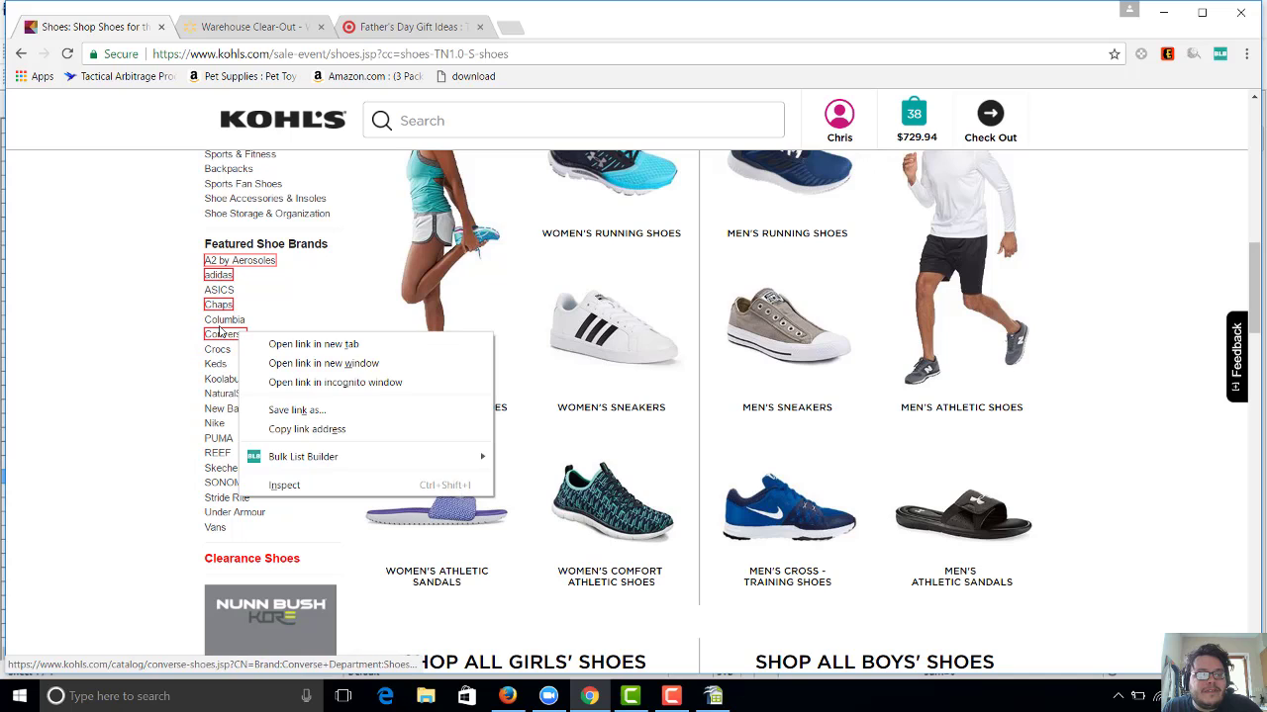
right_click(227, 333)
click(155, 356)
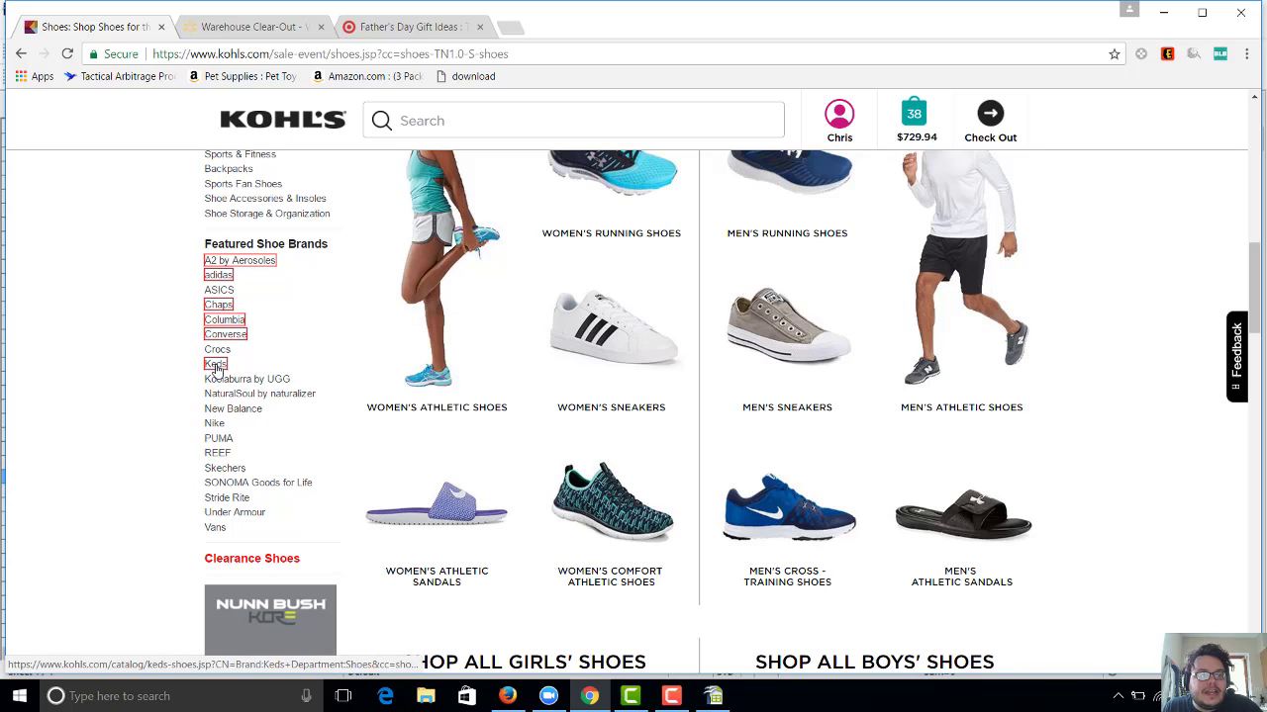
- Add Koolaburra by UGG, NaturalSoul by naturalizer and New Balance links, then reload the page
right_click(212, 384)
click(216, 400)
right_click(205, 396)
click(224, 411)
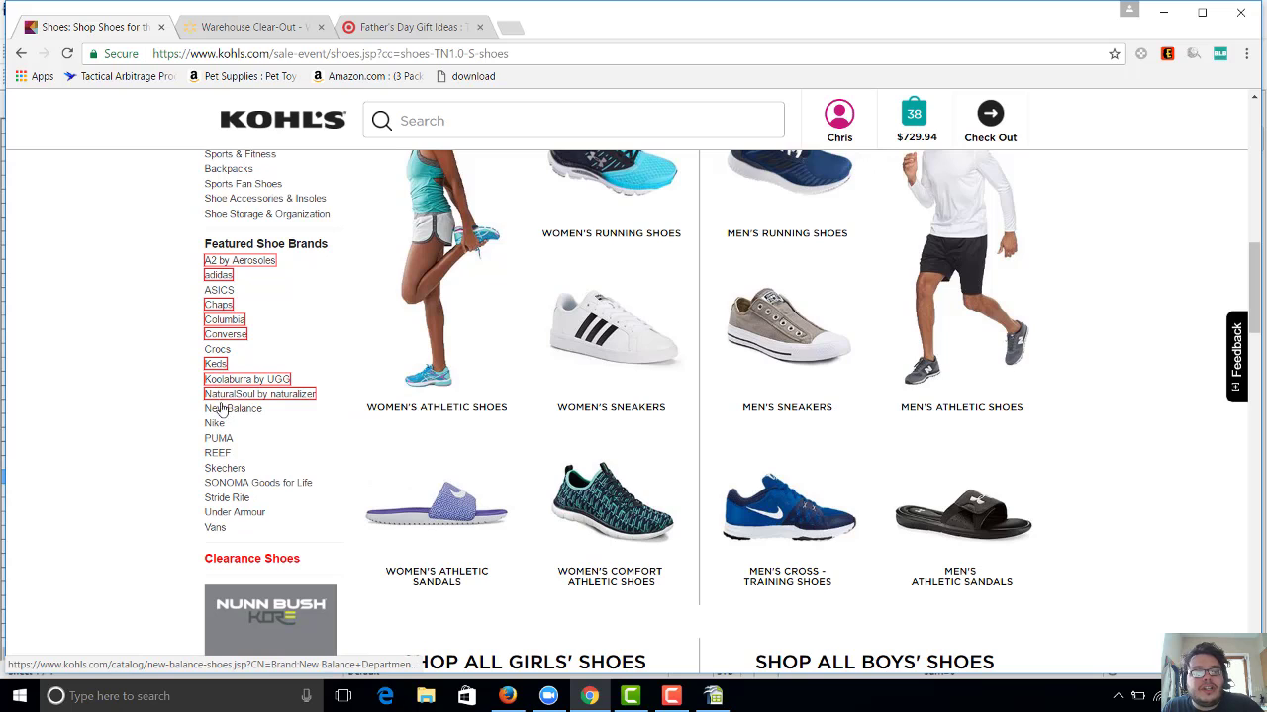
right_click(215, 402)
right_click(211, 408)
click(238, 419)
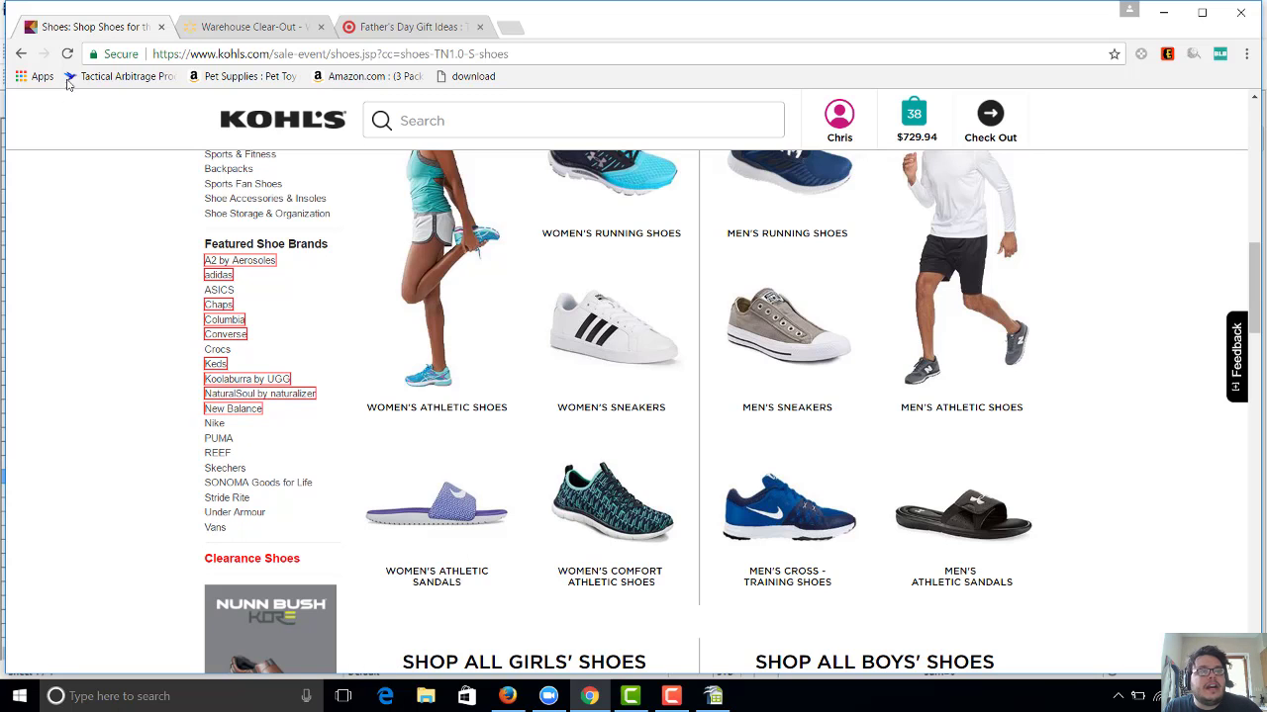
click(68, 54)
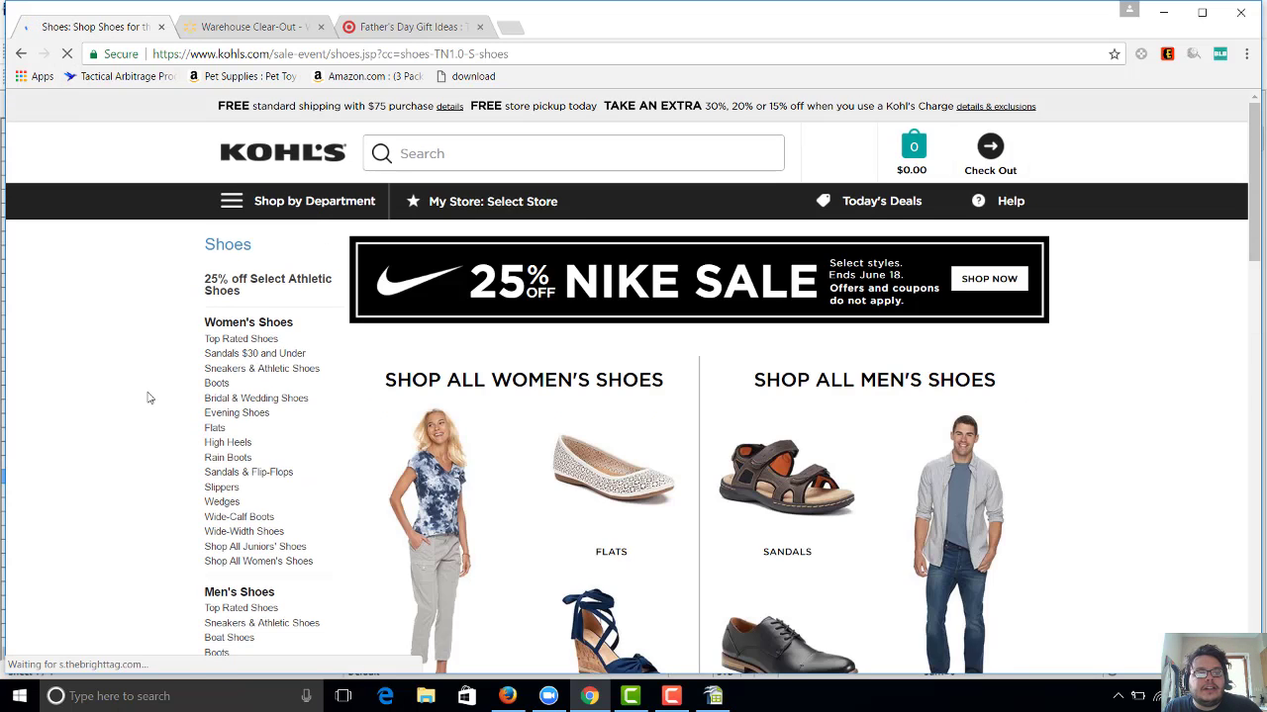
- Highlight A2 by Aerosoles, Chaps, Columbia, Keds, Koolaburra by UGG and NaturalSoul by naturalizer links
scroll(150, 401, down, 11)
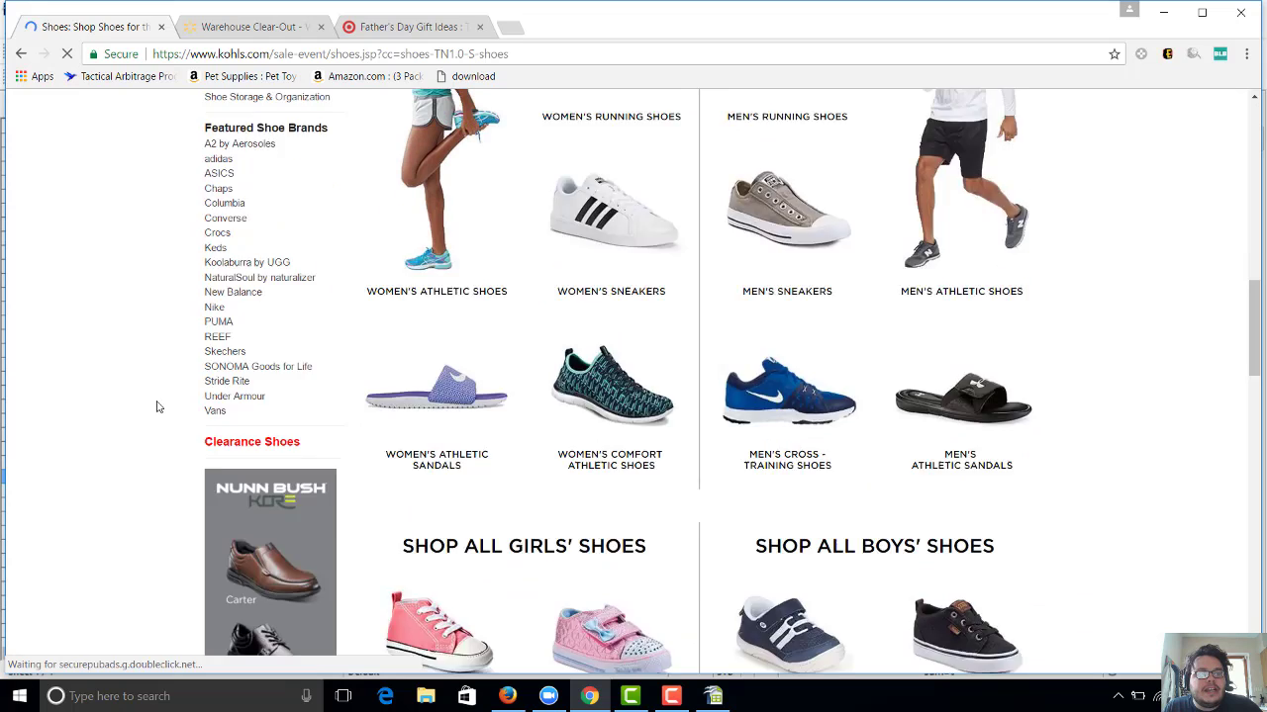
scroll(156, 406, up, 1)
right_click(218, 271)
click(141, 320)
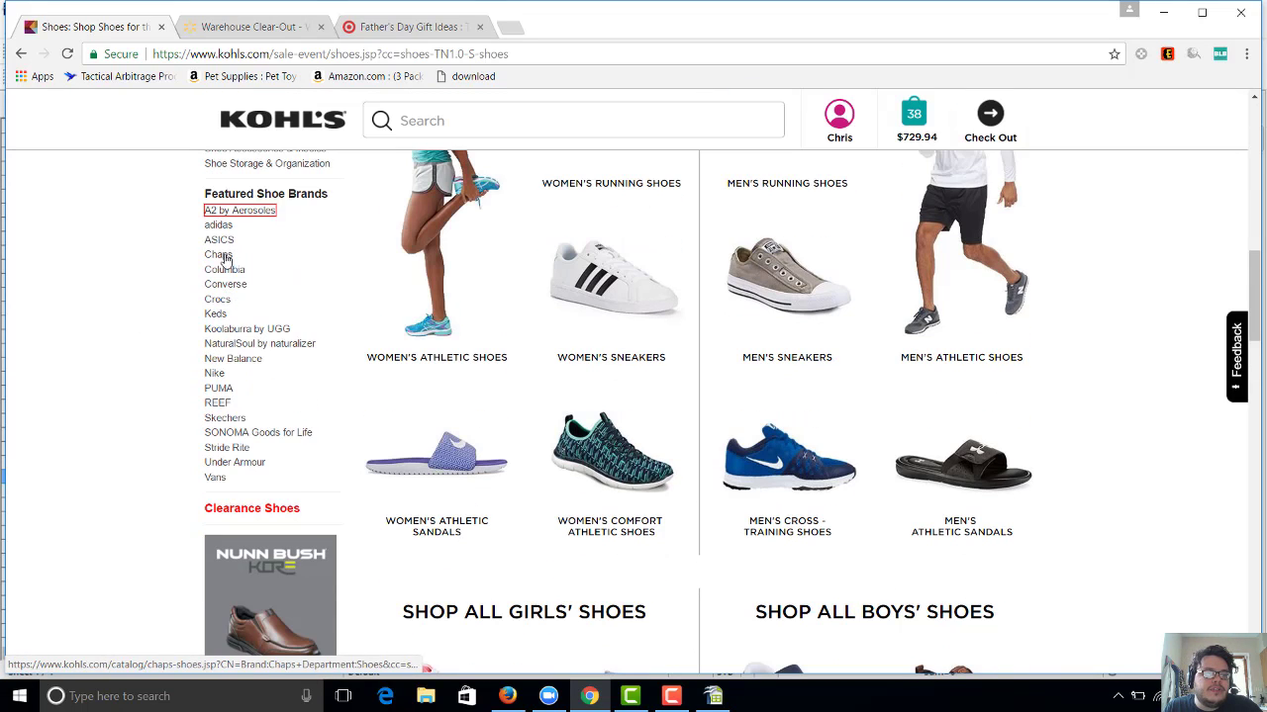
right_click(224, 260)
click(283, 376)
right_click(226, 271)
click(283, 396)
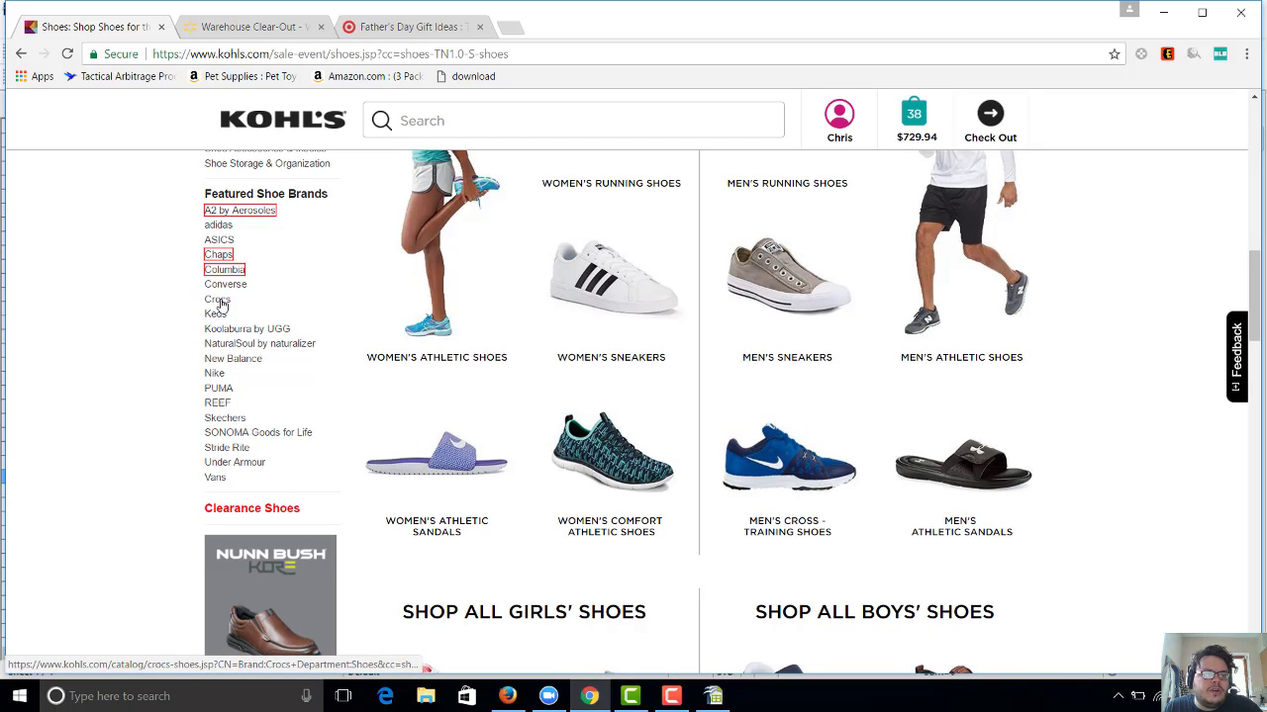
right_click(219, 315)
click(151, 348)
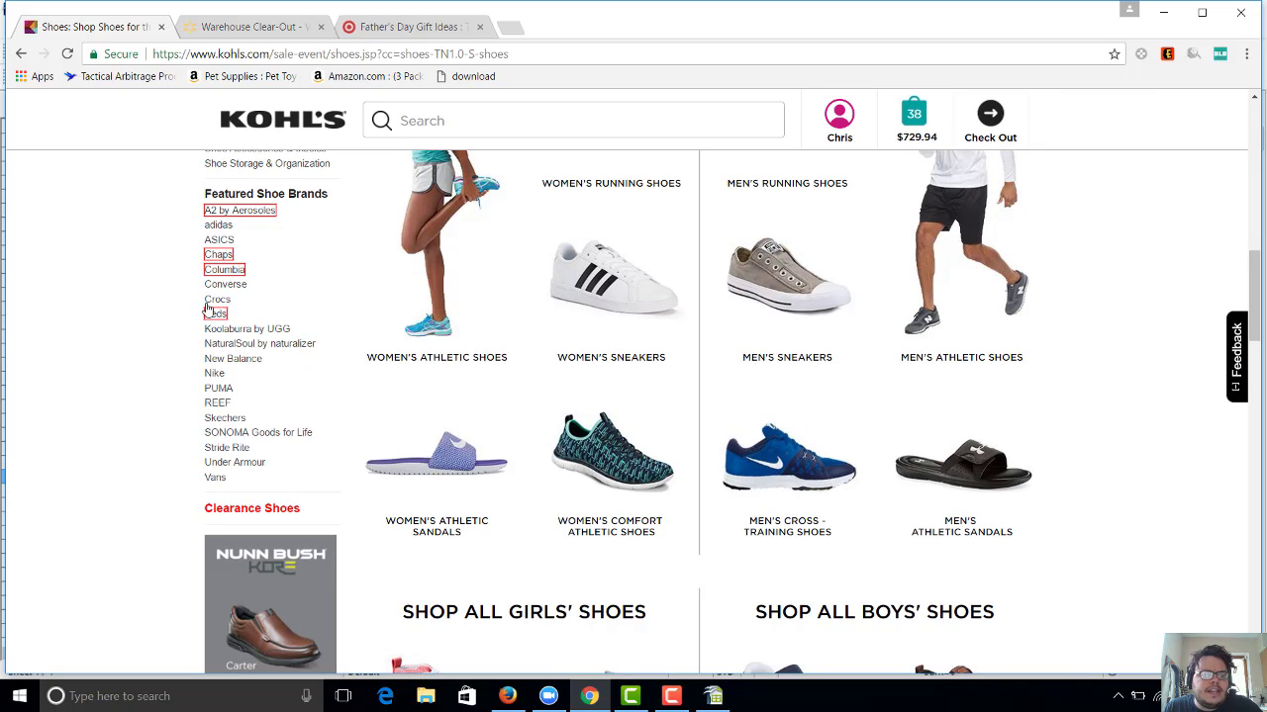
right_click(232, 329)
click(161, 359)
right_click(255, 346)
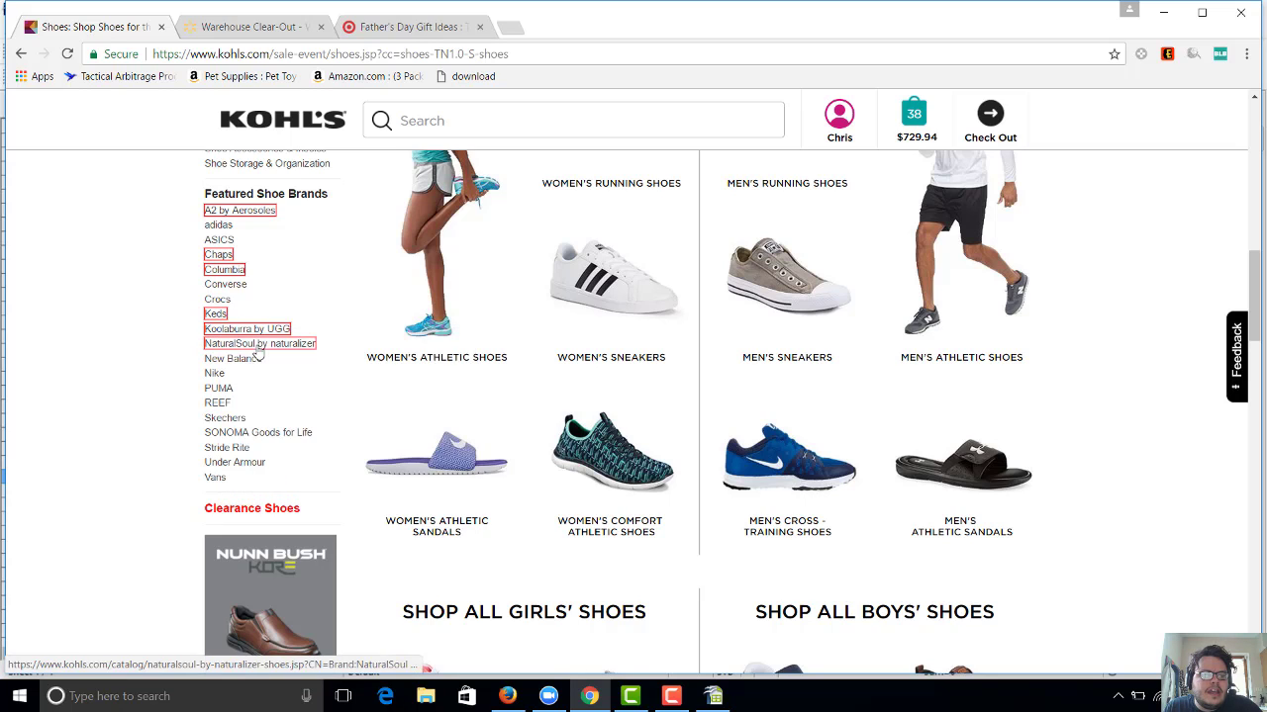
click(118, 376)
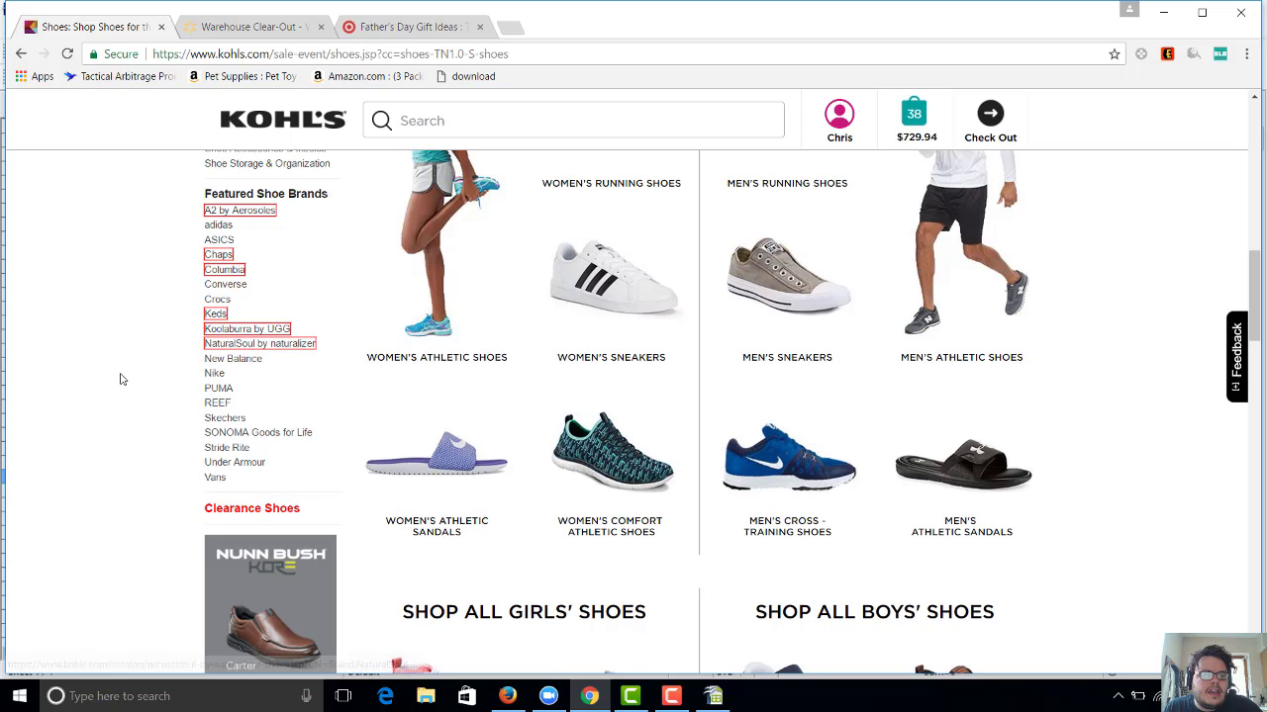
- Highlight PUMA, REEF, Skechers, SONOMA Goods for Life and Stride Rite, then add all 11 highlighted links
right_click(219, 389)
right_click(218, 403)
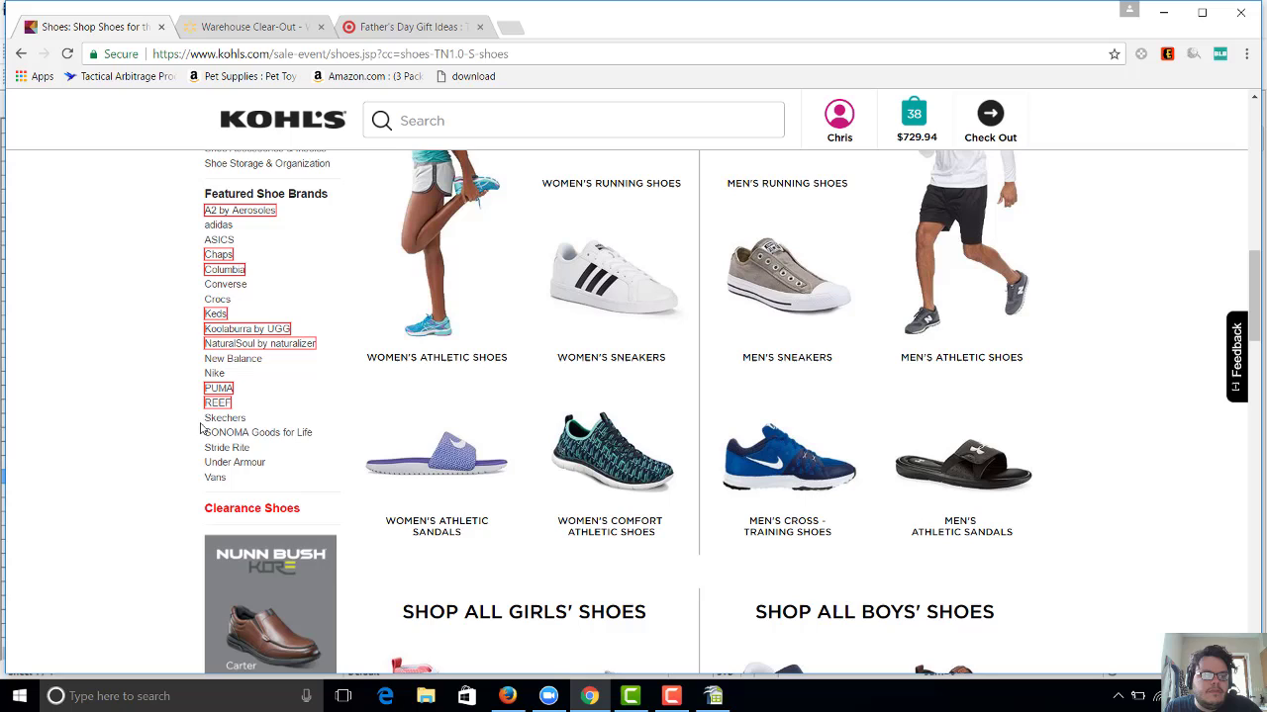
right_click(213, 419)
right_click(230, 434)
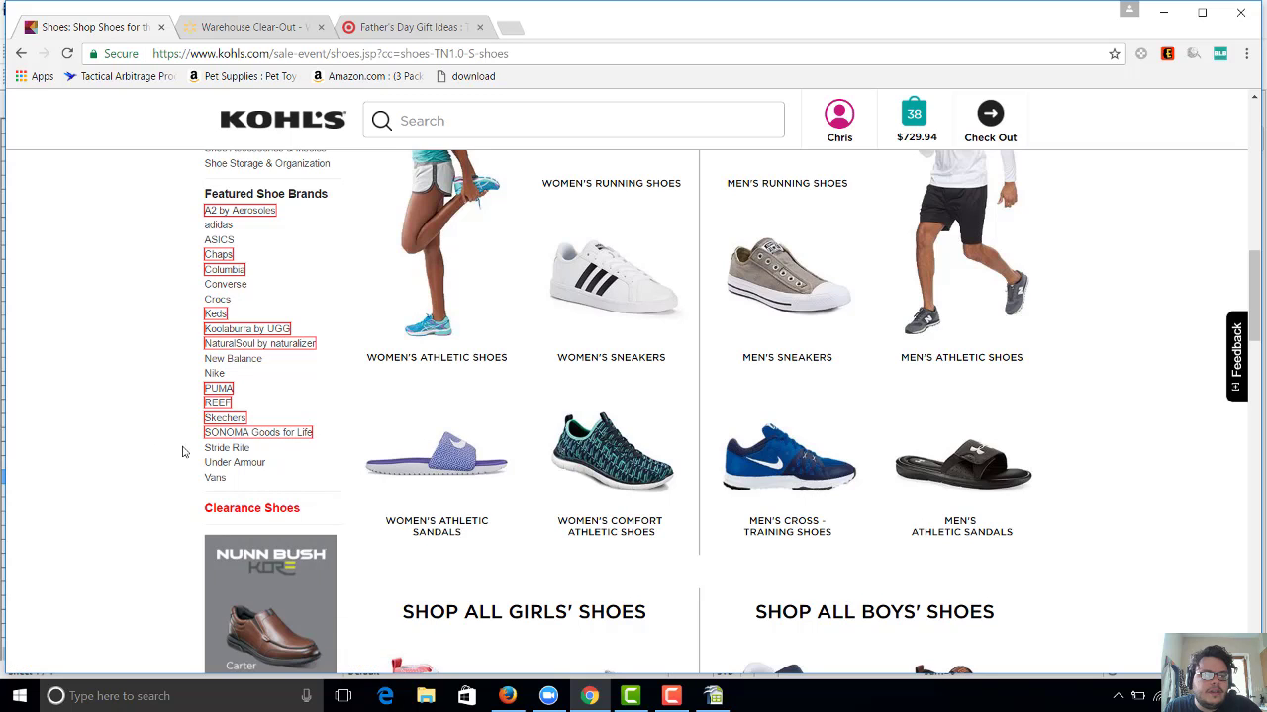
right_click(212, 449)
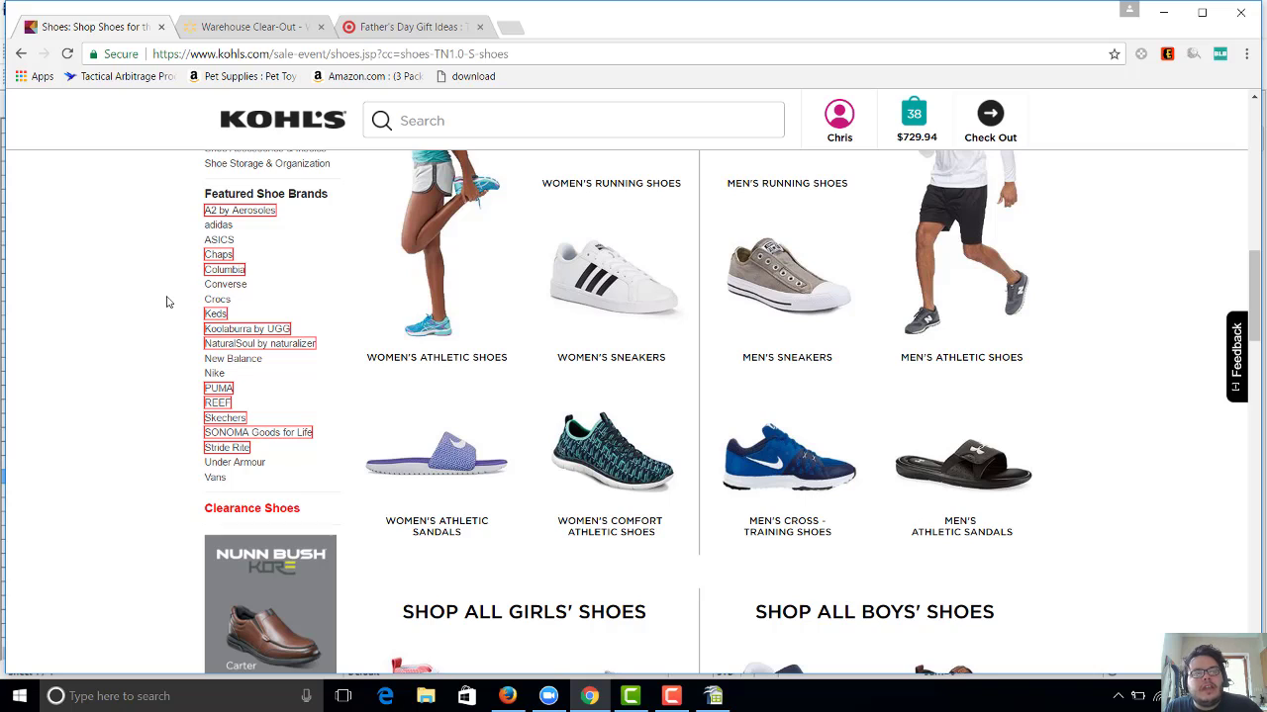
right_click(235, 270)
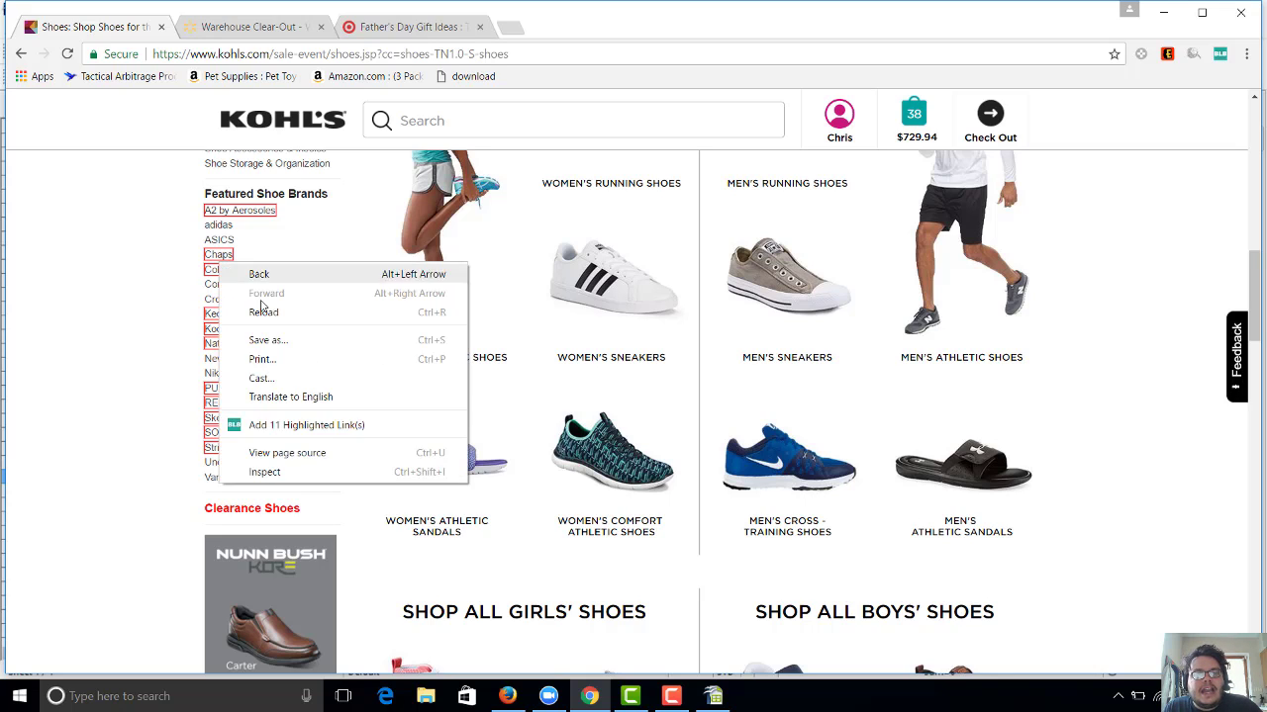
click(346, 422)
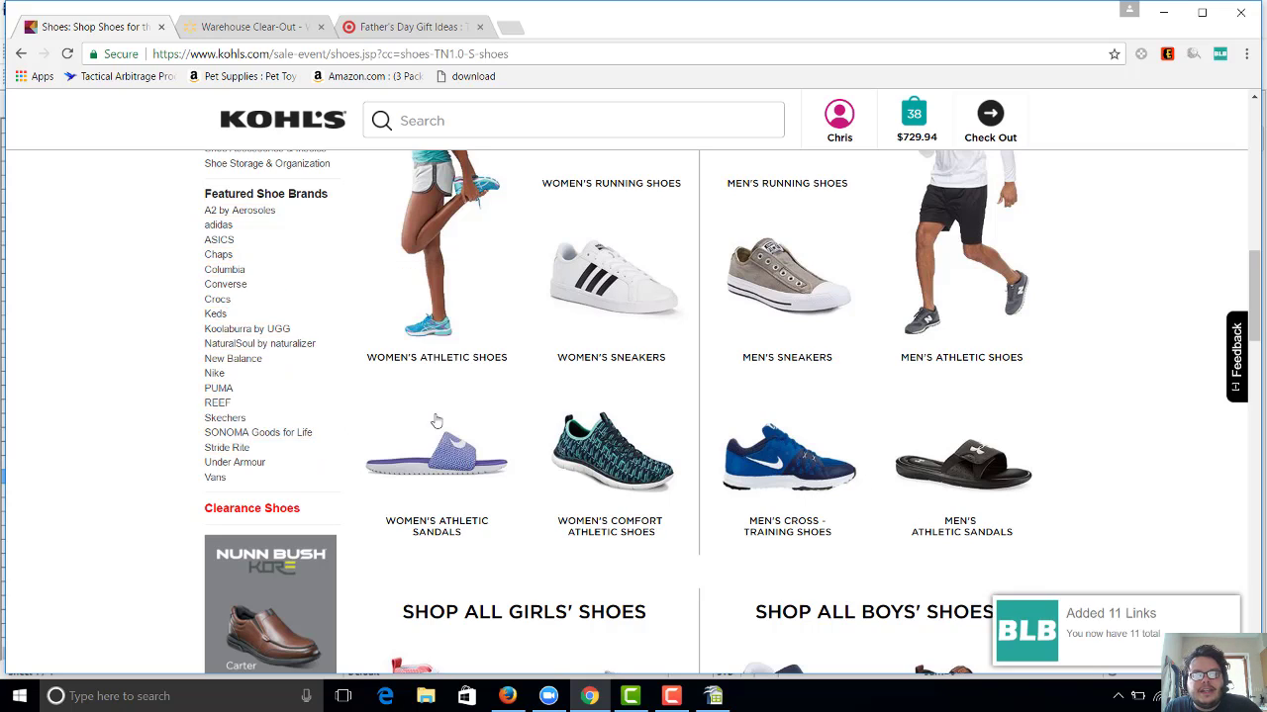
- Download the 11 Kohl's links from the Bulk List Builder panel as links1497122304210.csv and open it
click(1166, 54)
click(1220, 55)
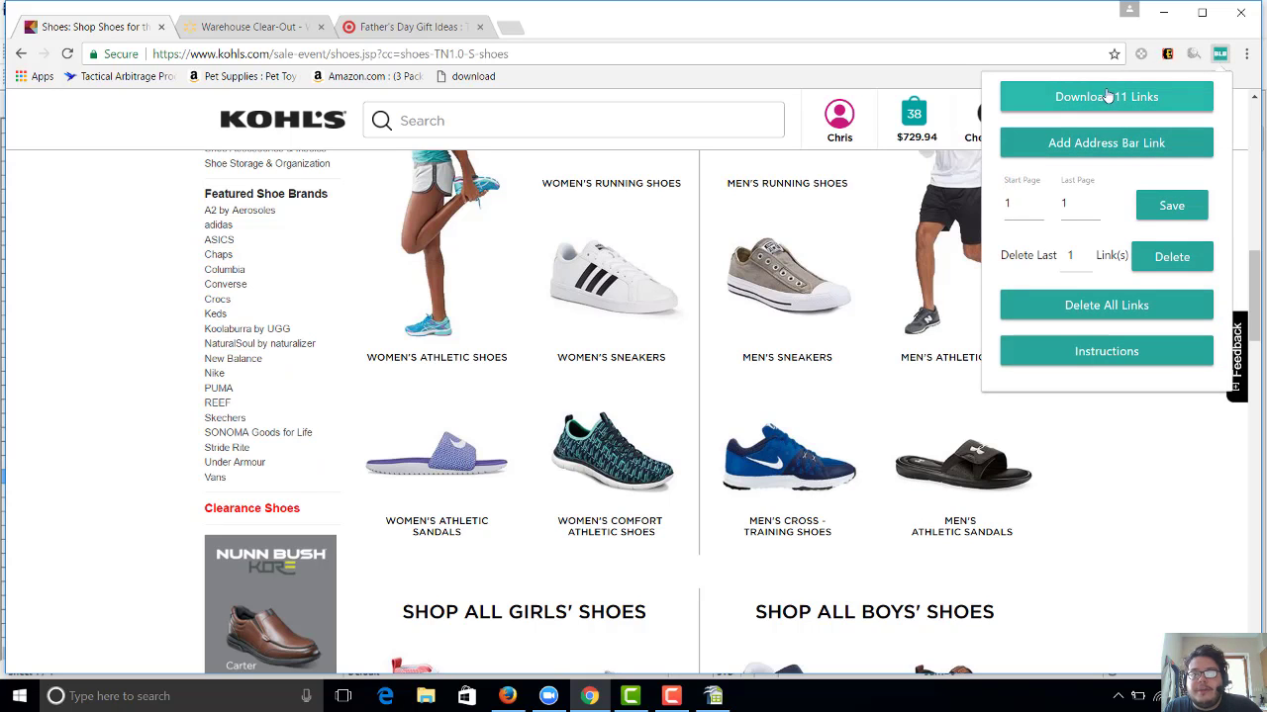
click(96, 442)
scroll(107, 436, down, 4)
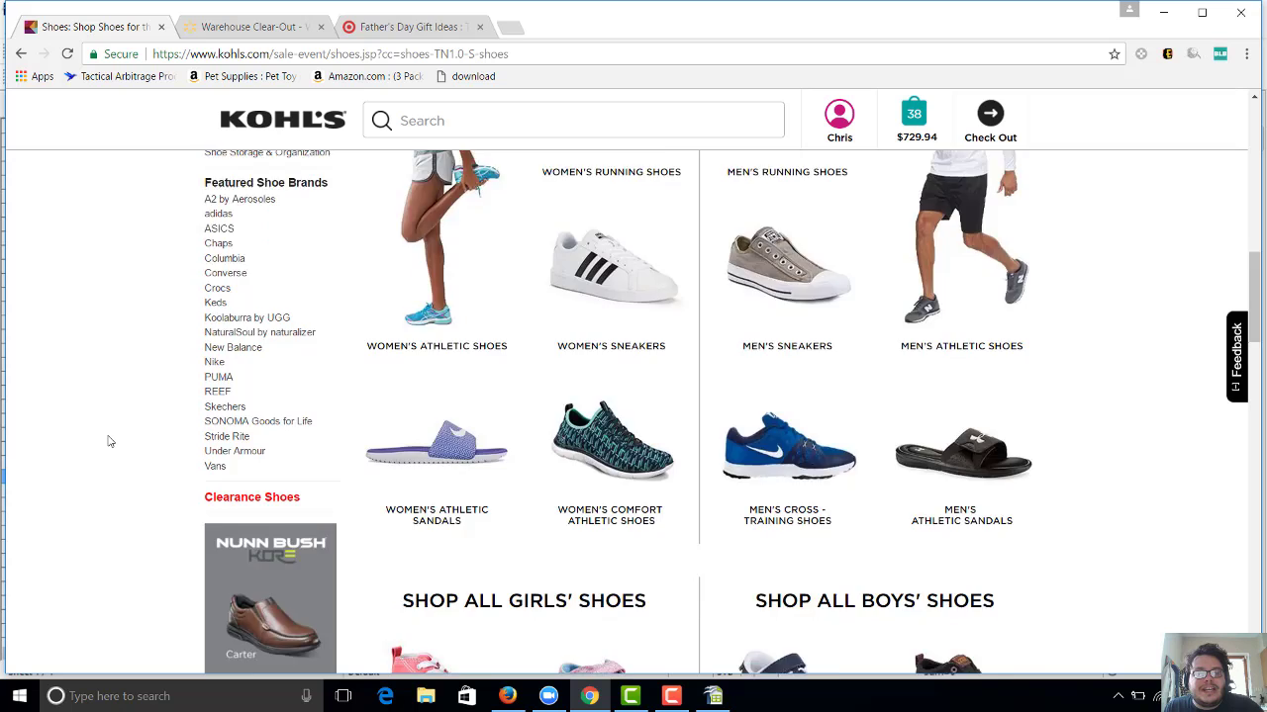
scroll(114, 430, up, 3)
scroll(114, 430, down, 3)
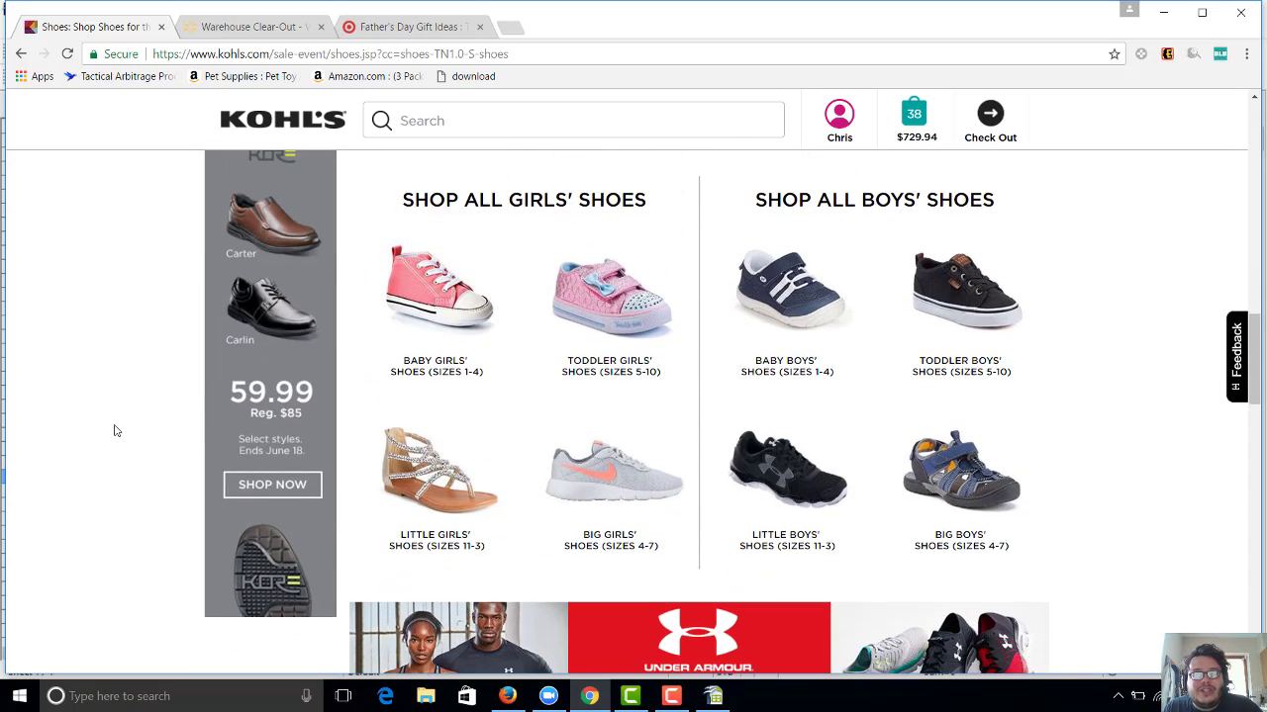
scroll(114, 431, up, 4)
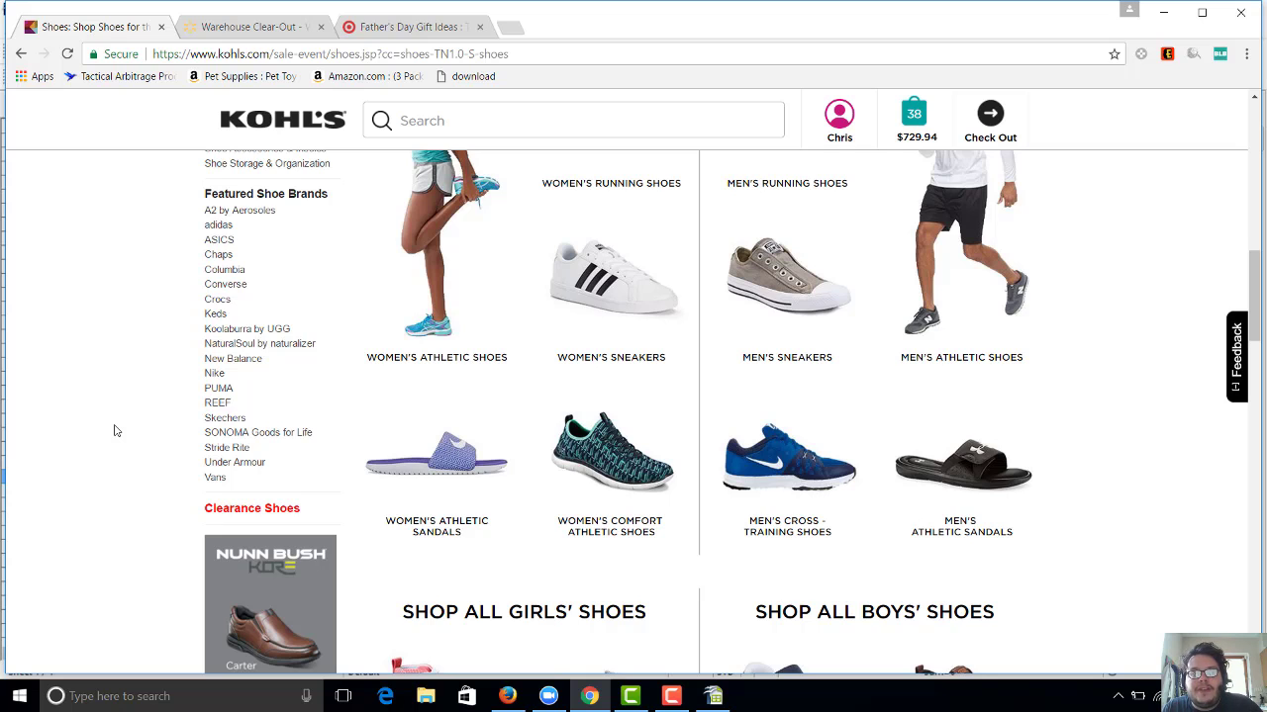
scroll(114, 431, up, 12)
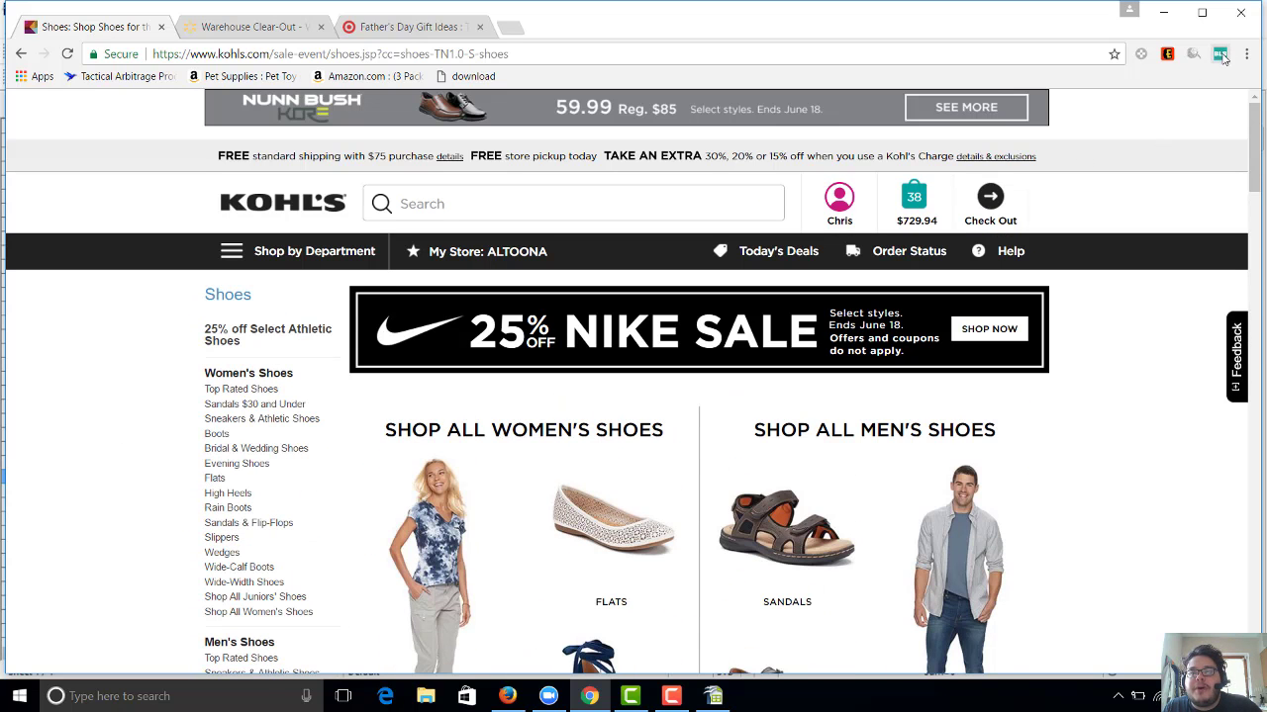
click(1220, 54)
click(1128, 96)
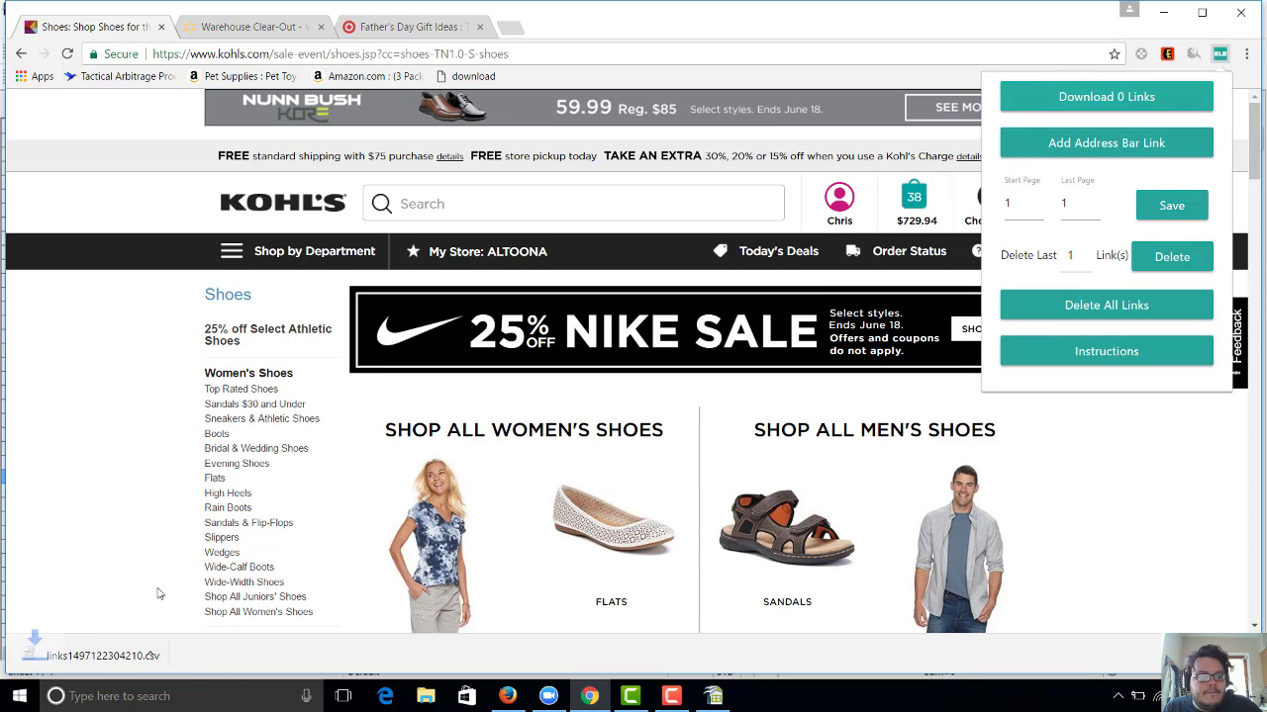
click(109, 655)
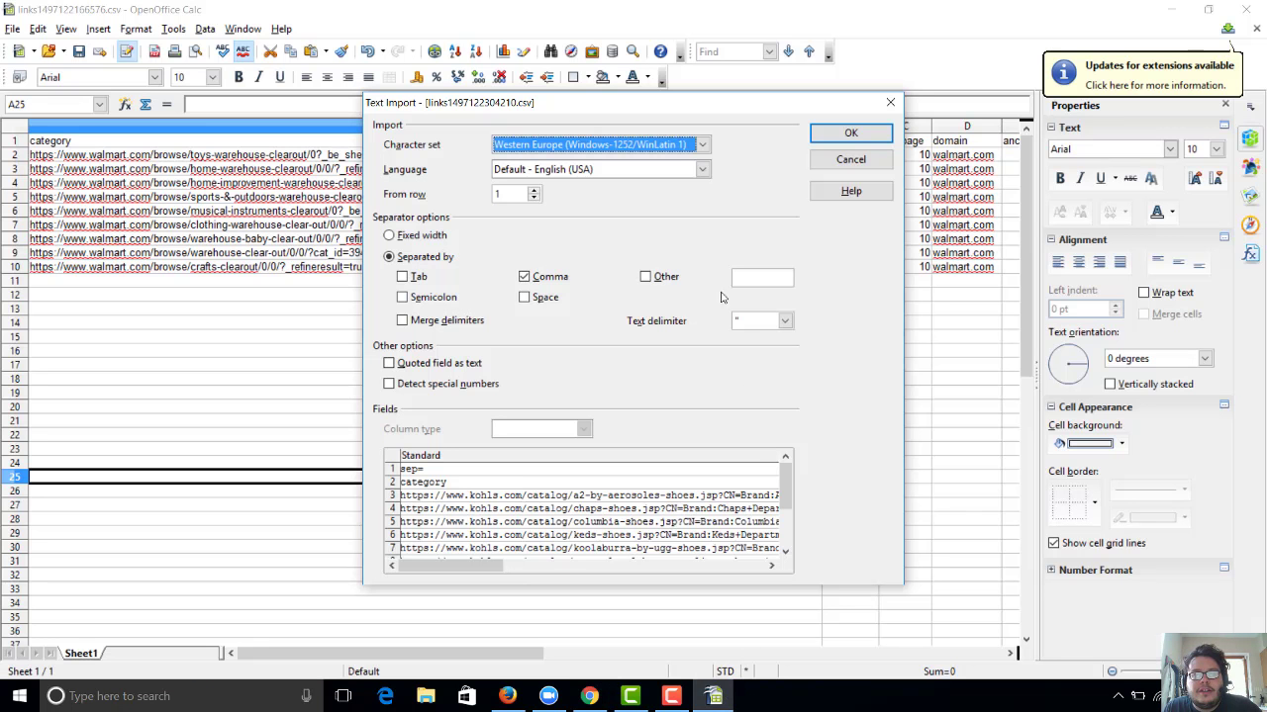
- Import the Kohl's CSV, copy link rows A3:D13, and switch to the Walmart links1497122166576.csv sheet
click(850, 133)
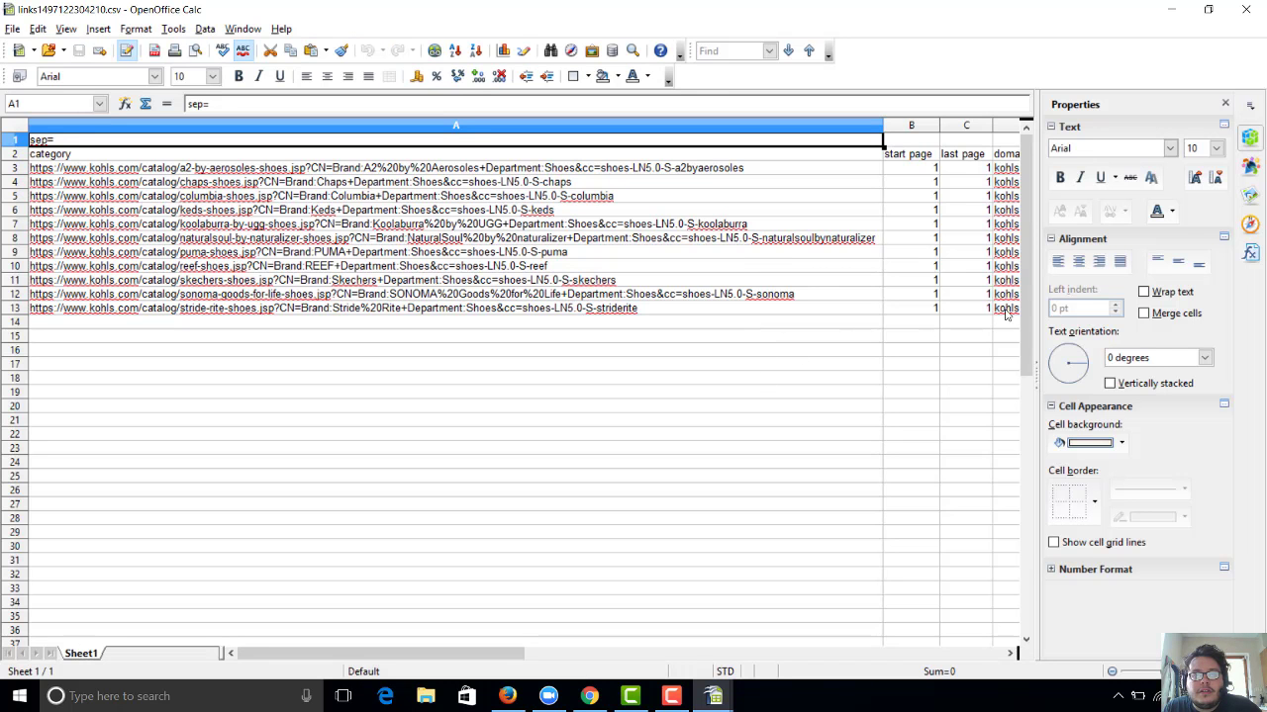
drag(1006, 308, 463, 170)
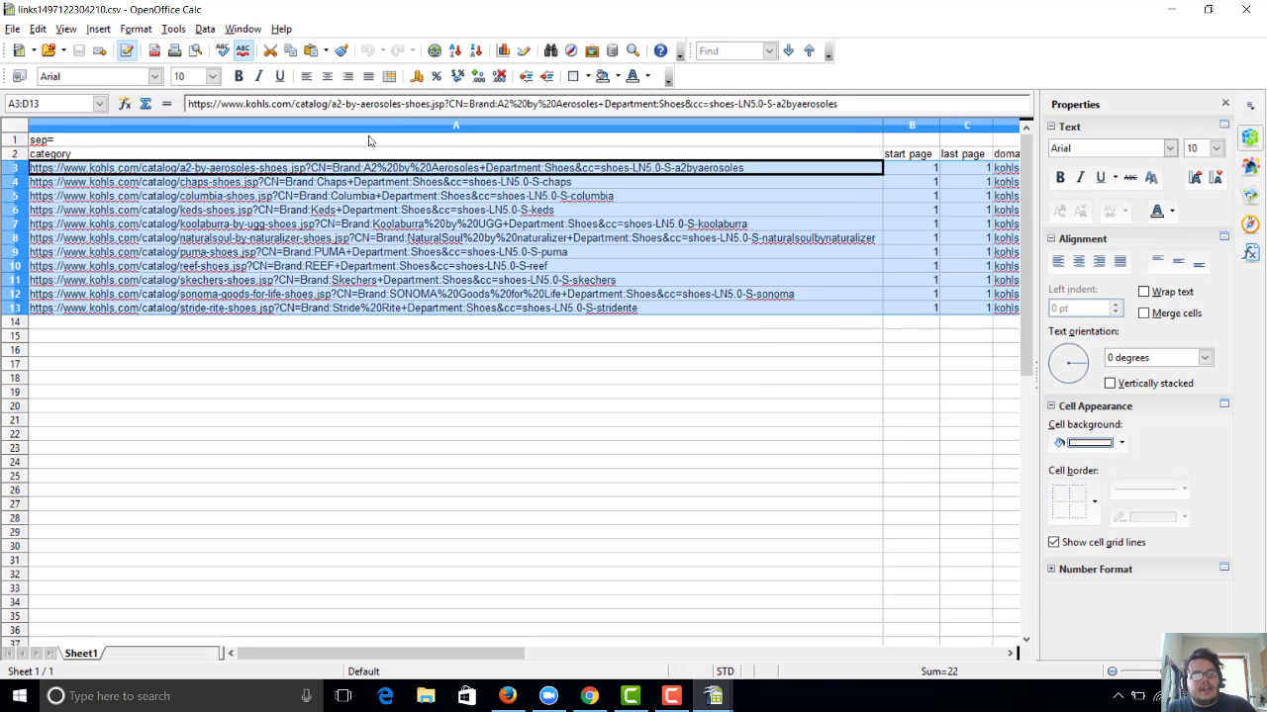
mouse_move(713, 696)
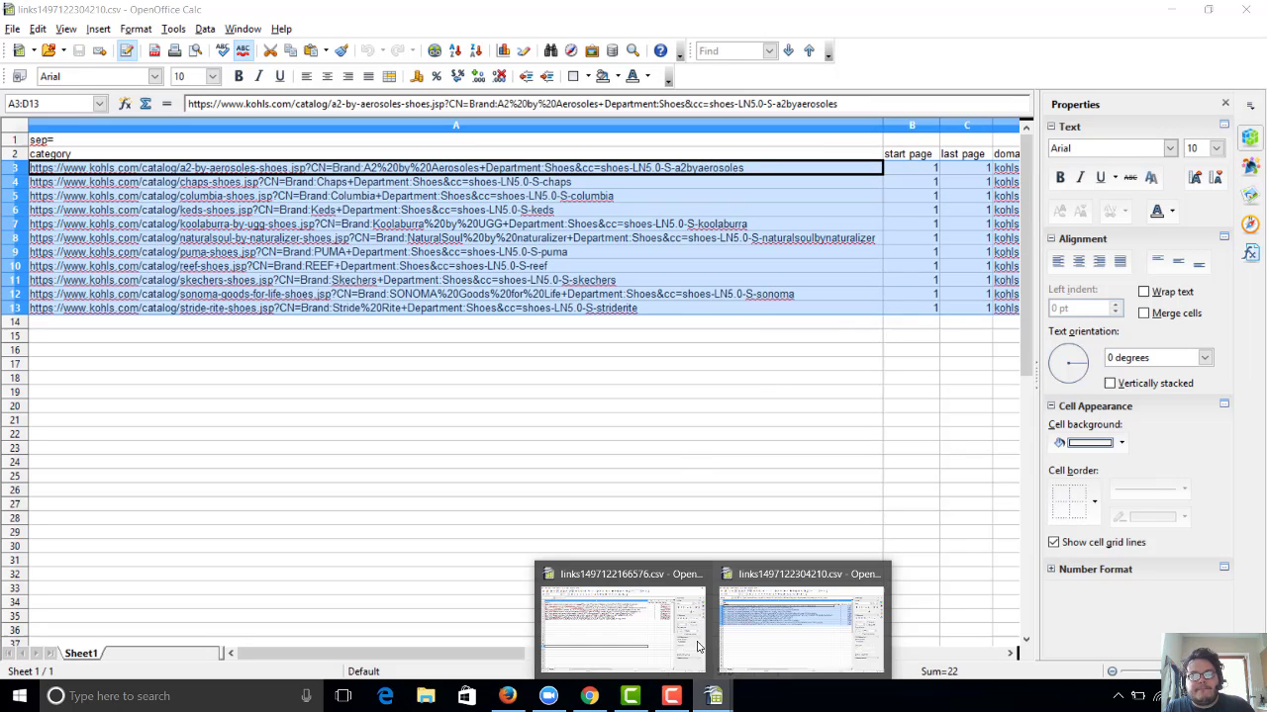
click(640, 624)
- Paste the Kohl's rows at A11 and fill last page 100 down C11 through C21
click(105, 280)
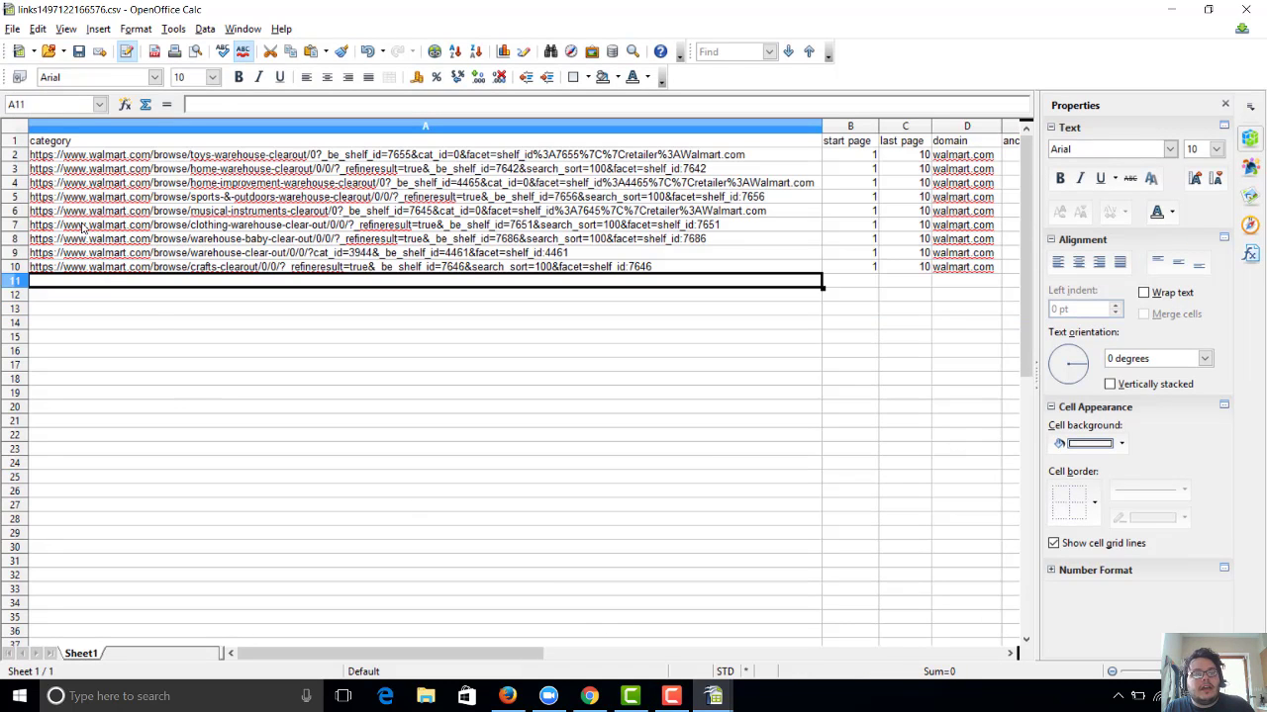
key(ctrl+v)
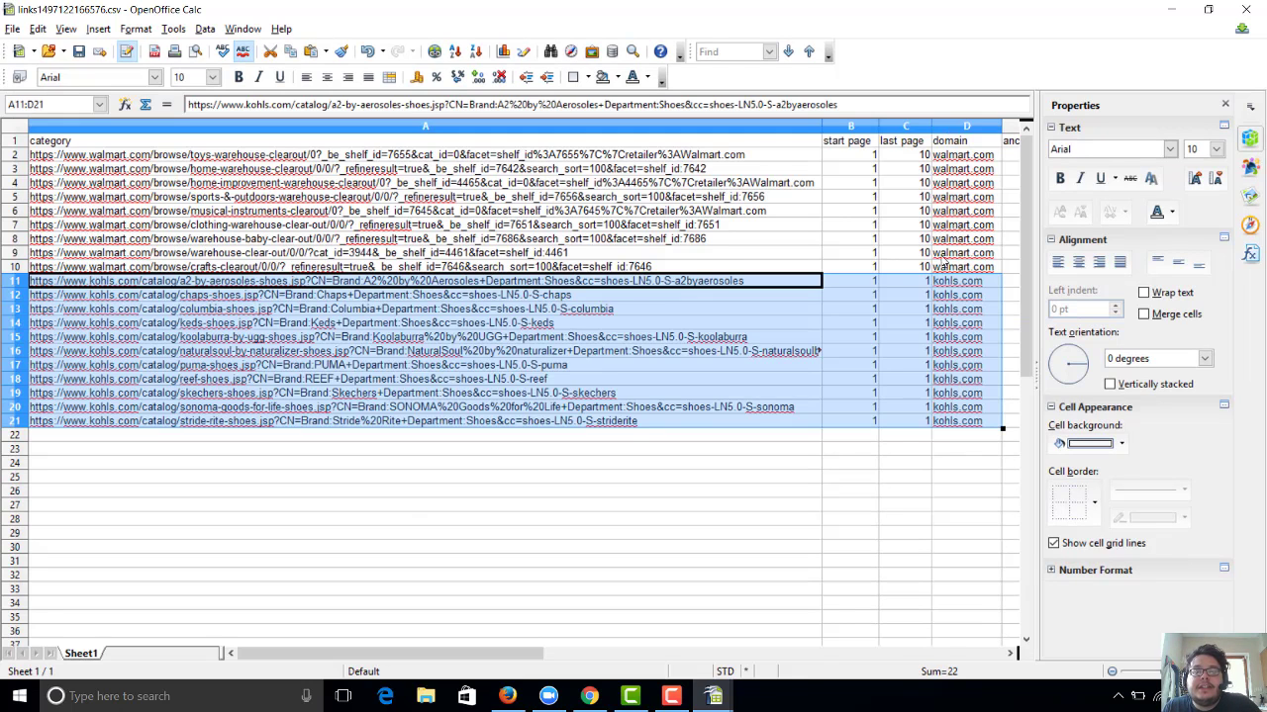
click(917, 287)
double_click(917, 287)
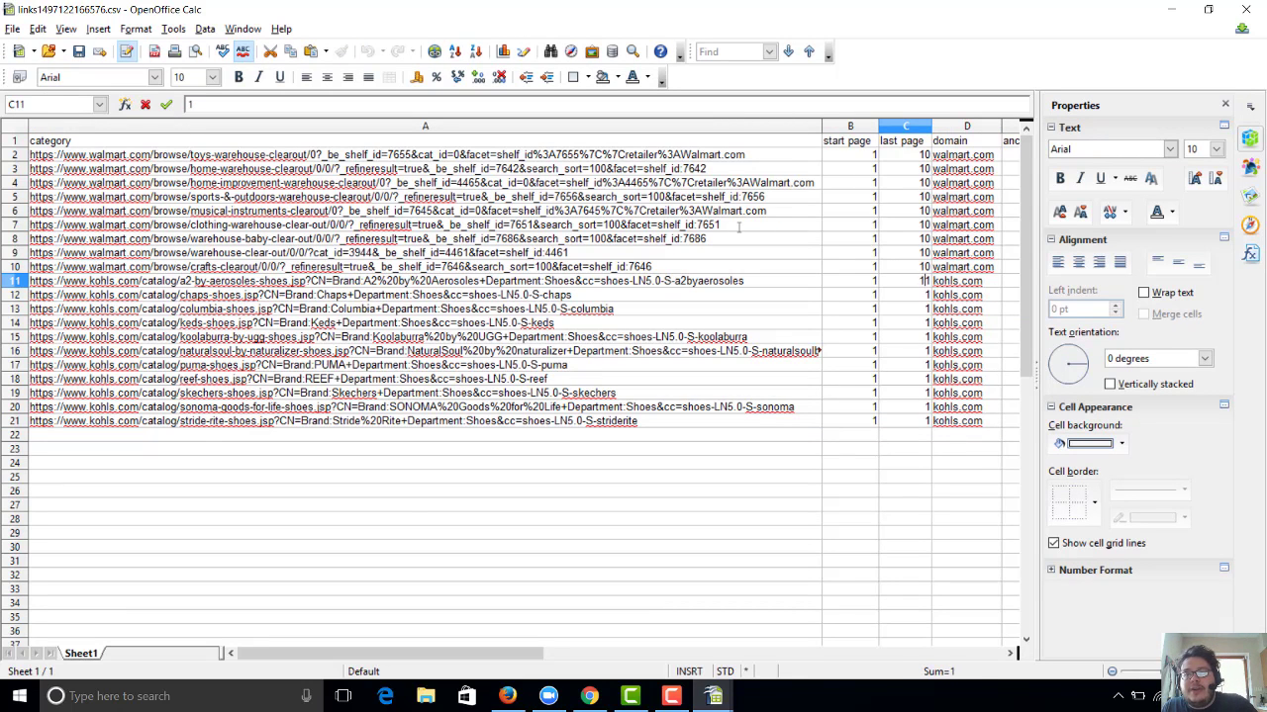
text(0)
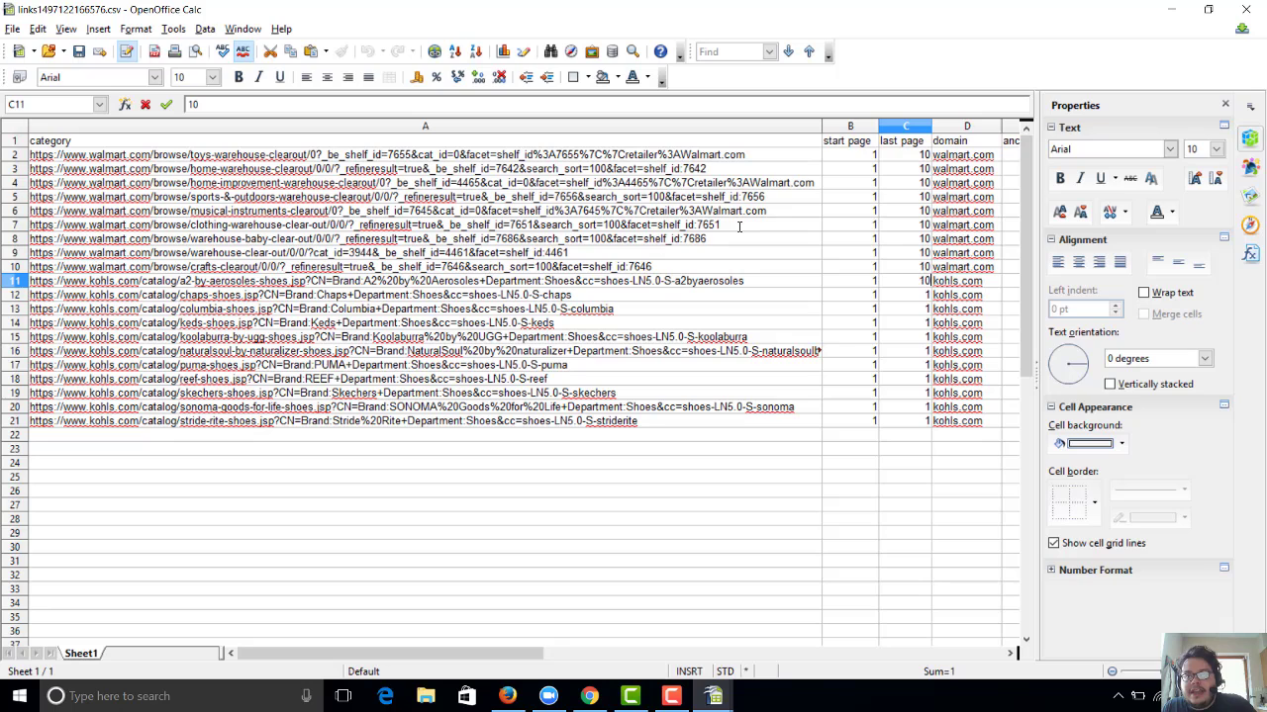
text(10)
key(Return)
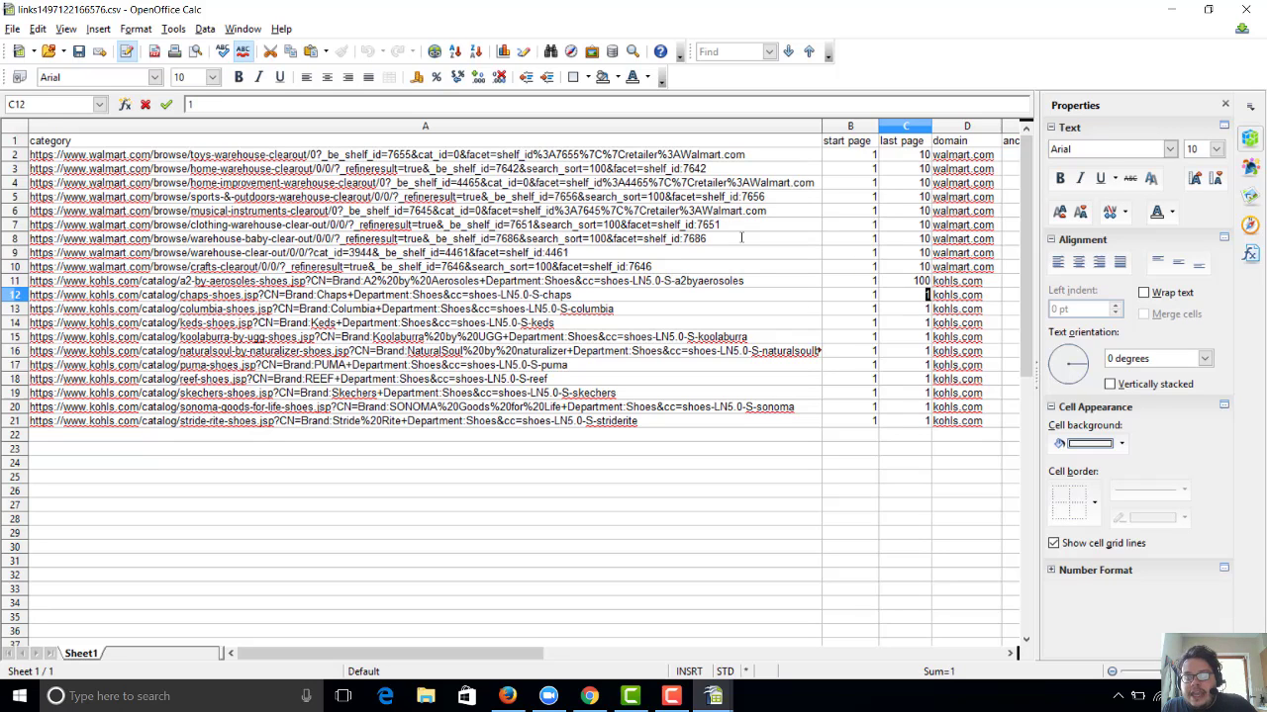
text(00)
key(Return)
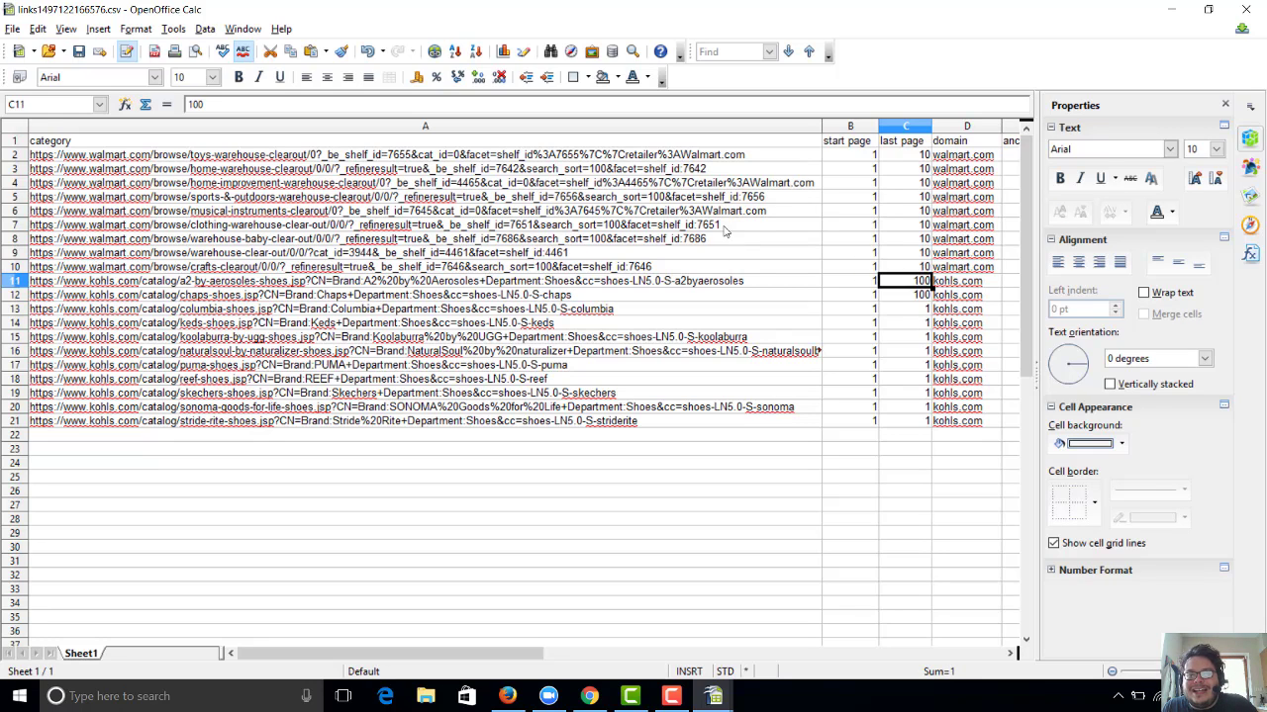
drag(905, 281, 925, 425)
click(849, 505)
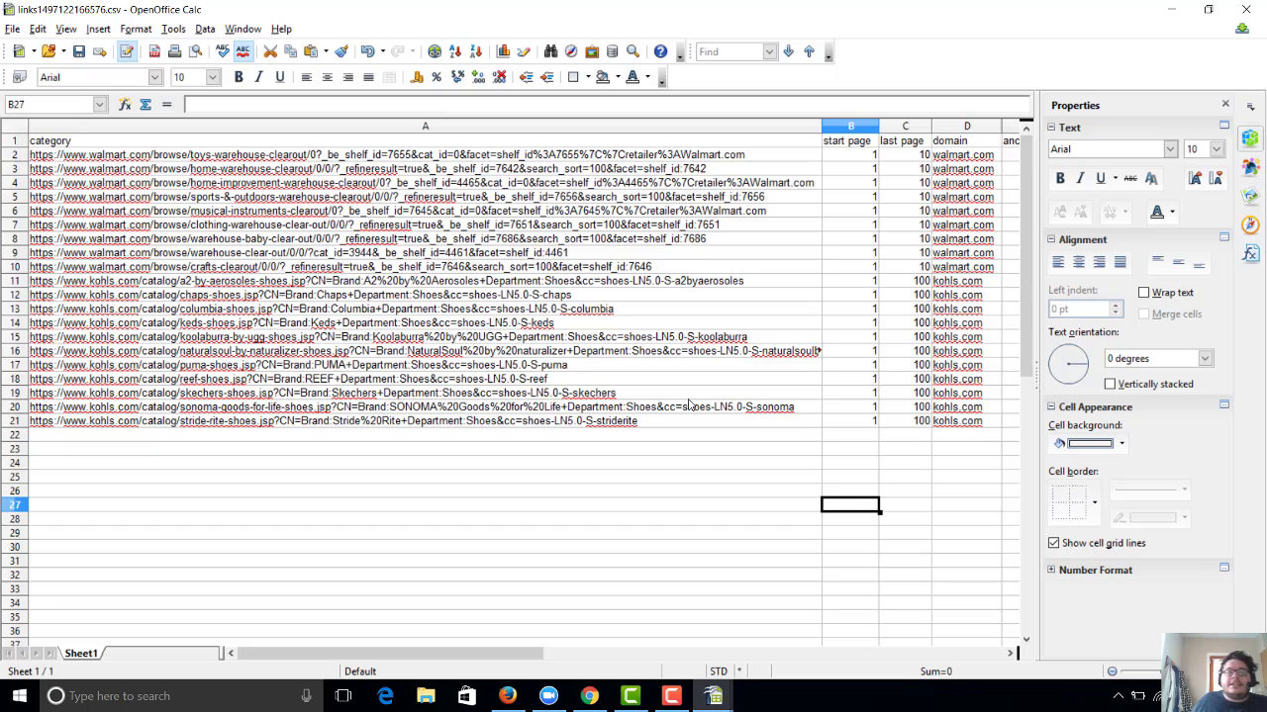
click(672, 697)
click(672, 697)
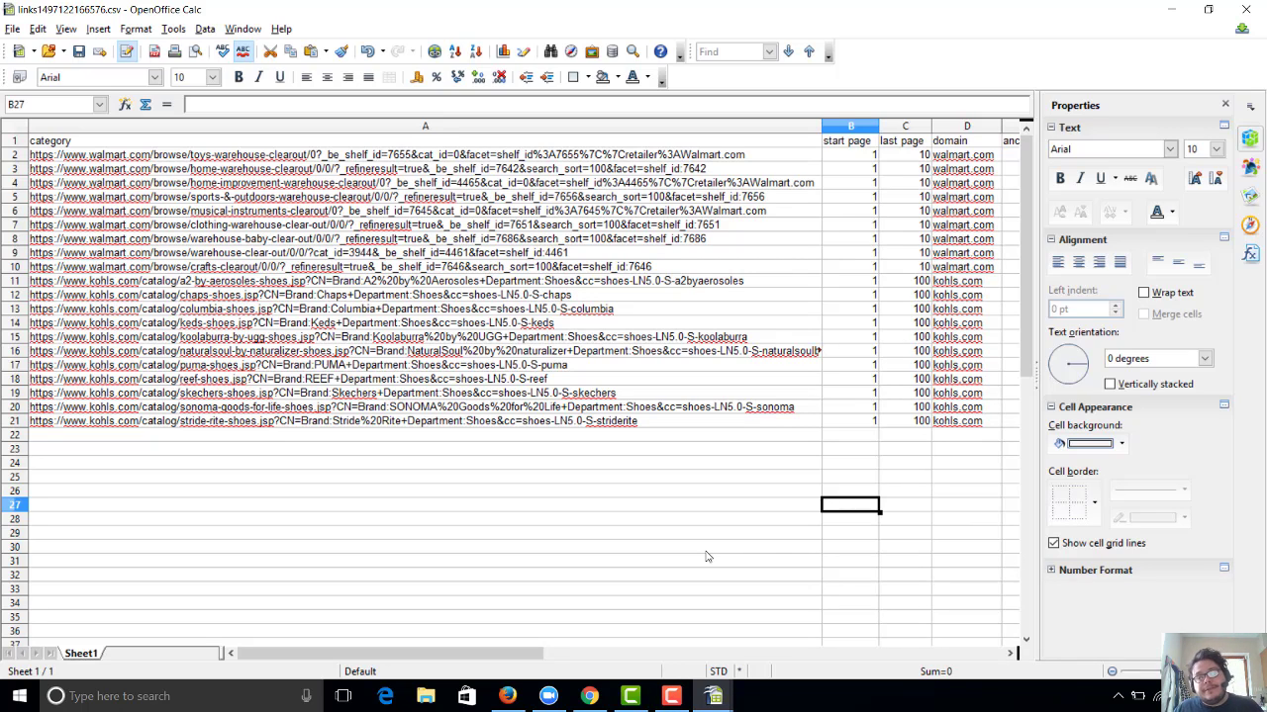
drag(969, 424, 653, 448)
click(667, 456)
drag(950, 424, 105, 138)
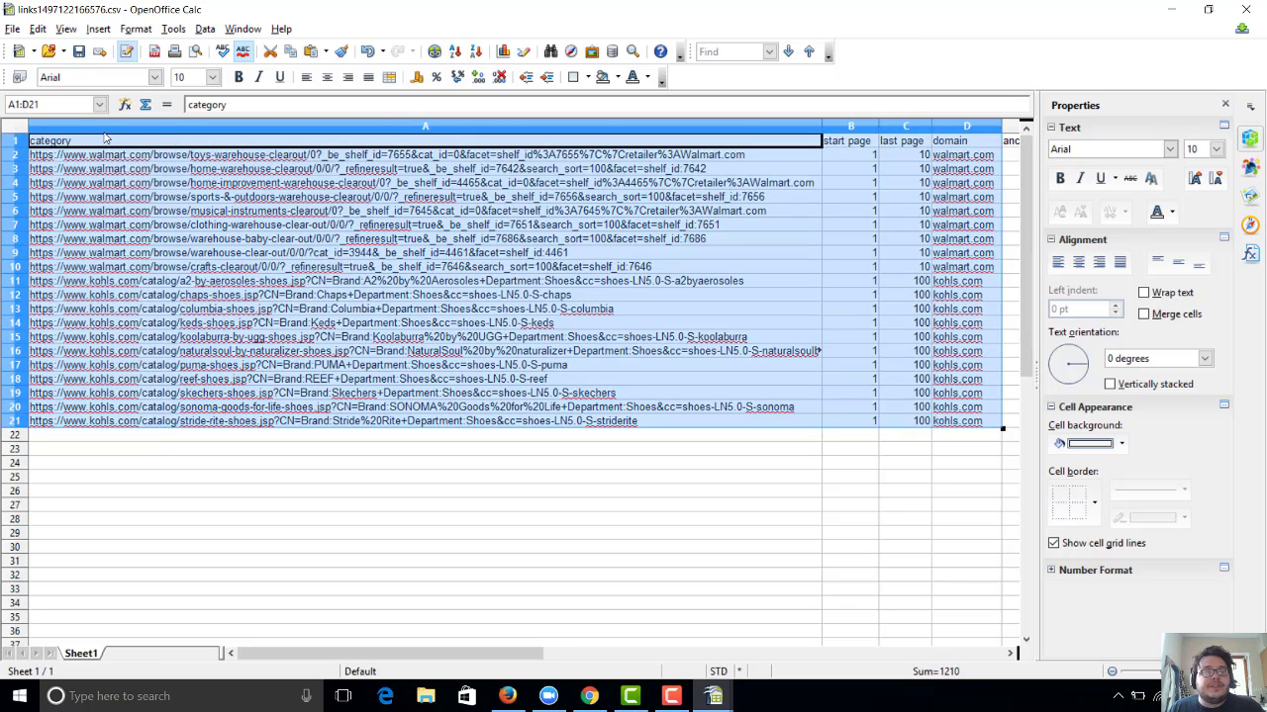
click(414, 324)
drag(430, 652, 364, 604)
drag(983, 426, 89, 118)
click(596, 477)
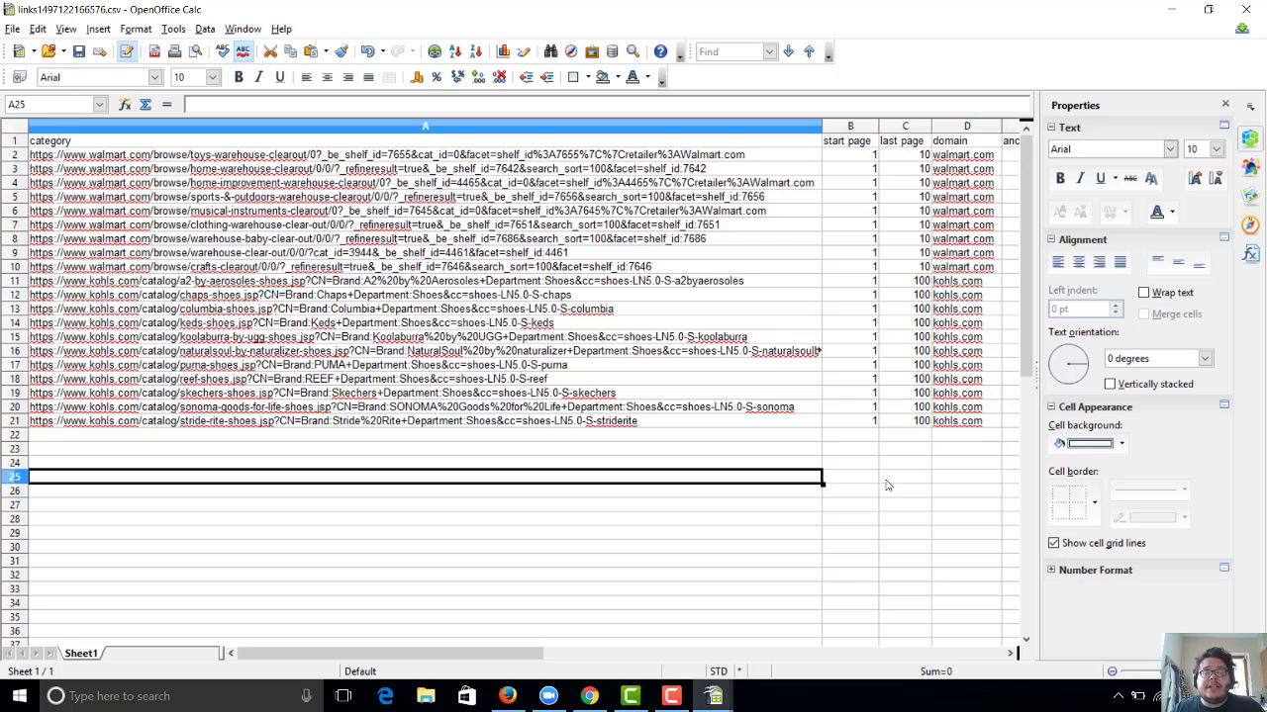
mouse_move(674, 699)
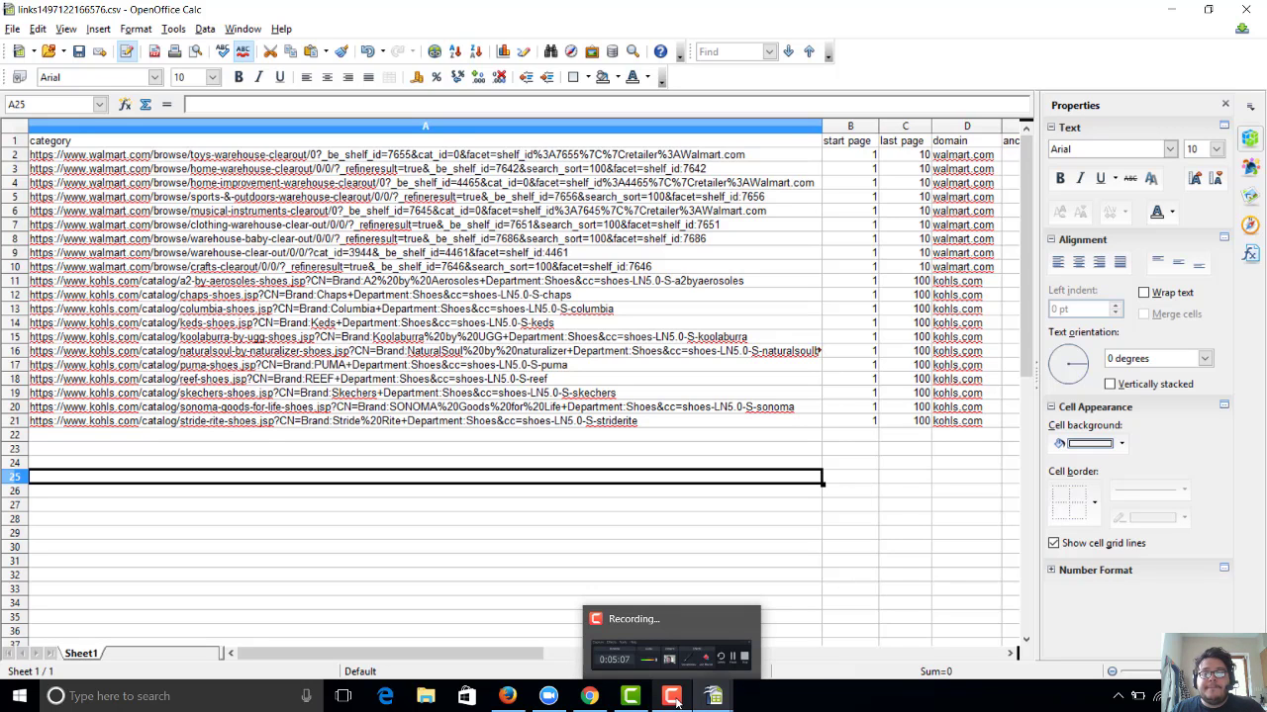